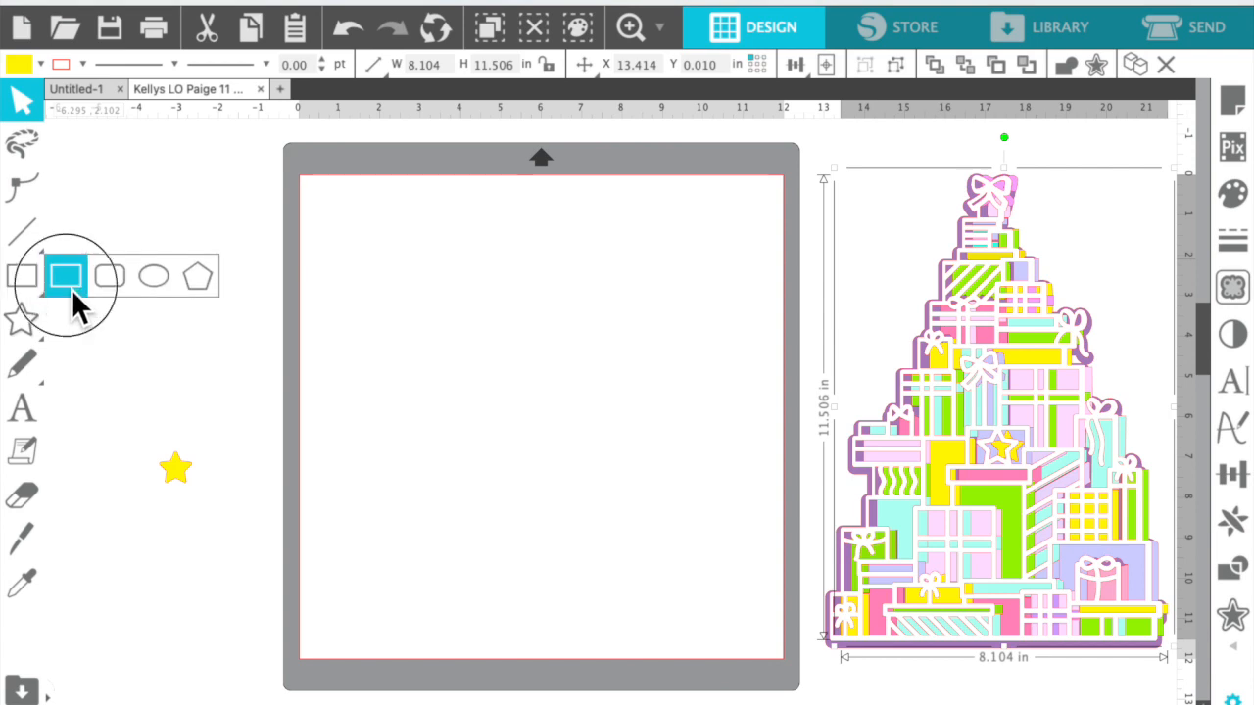
# Draw a rectangle about 11.38 by 11.21 in just inside the page and set its line thickness to 1.75 pt.
pyautogui.moveTo(315, 192)
pyautogui.mouseDown()
pyautogui.moveTo(721, 442)
pyautogui.moveTo(784, 661)
pyautogui.mouseUp()
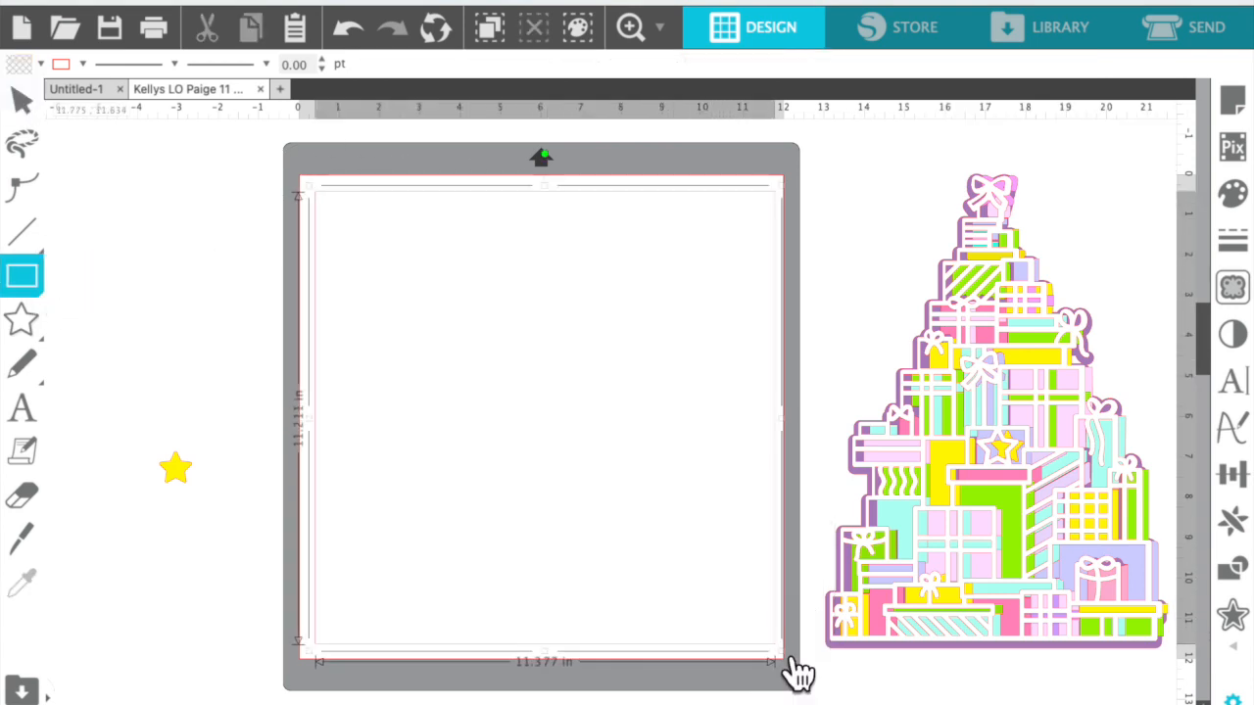
pyautogui.click(1232, 240)
pyautogui.moveTo(1000, 249); pyautogui.dragTo(1012, 252)
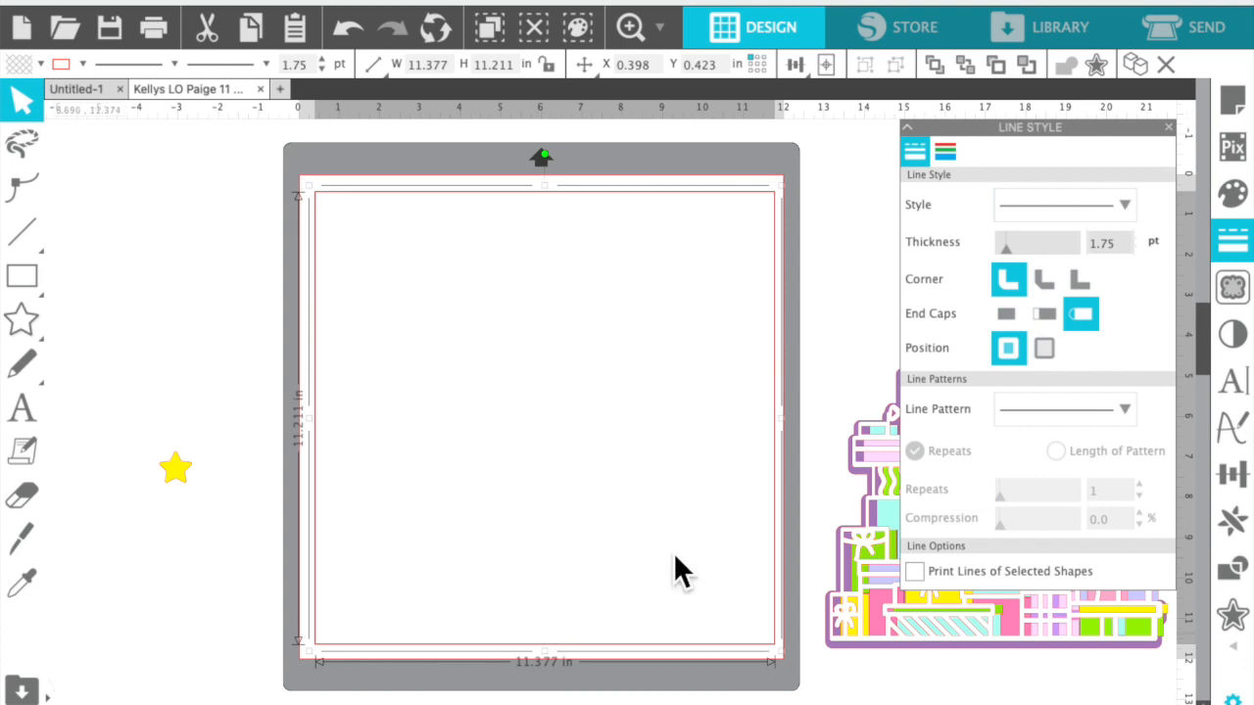
pyautogui.click(1168, 128)
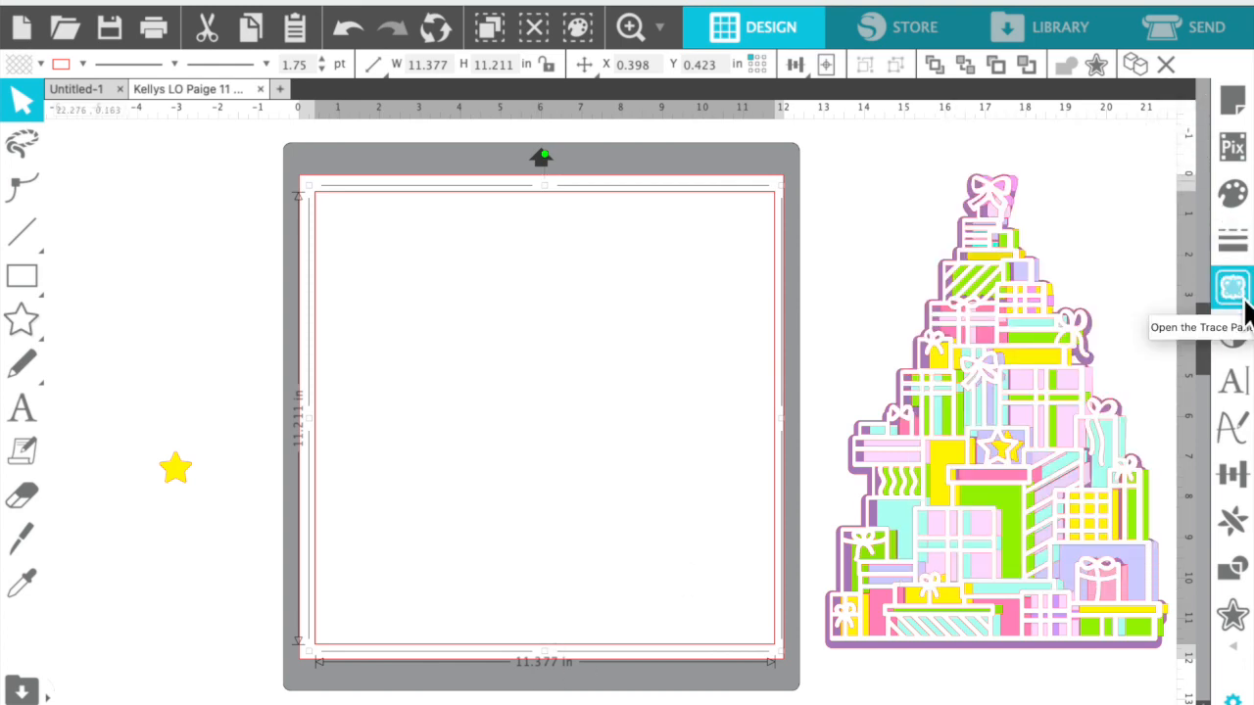
# Resize the rectangle to a square 11.250 in wide and 11.250 in high.
pyautogui.click(1236, 498)
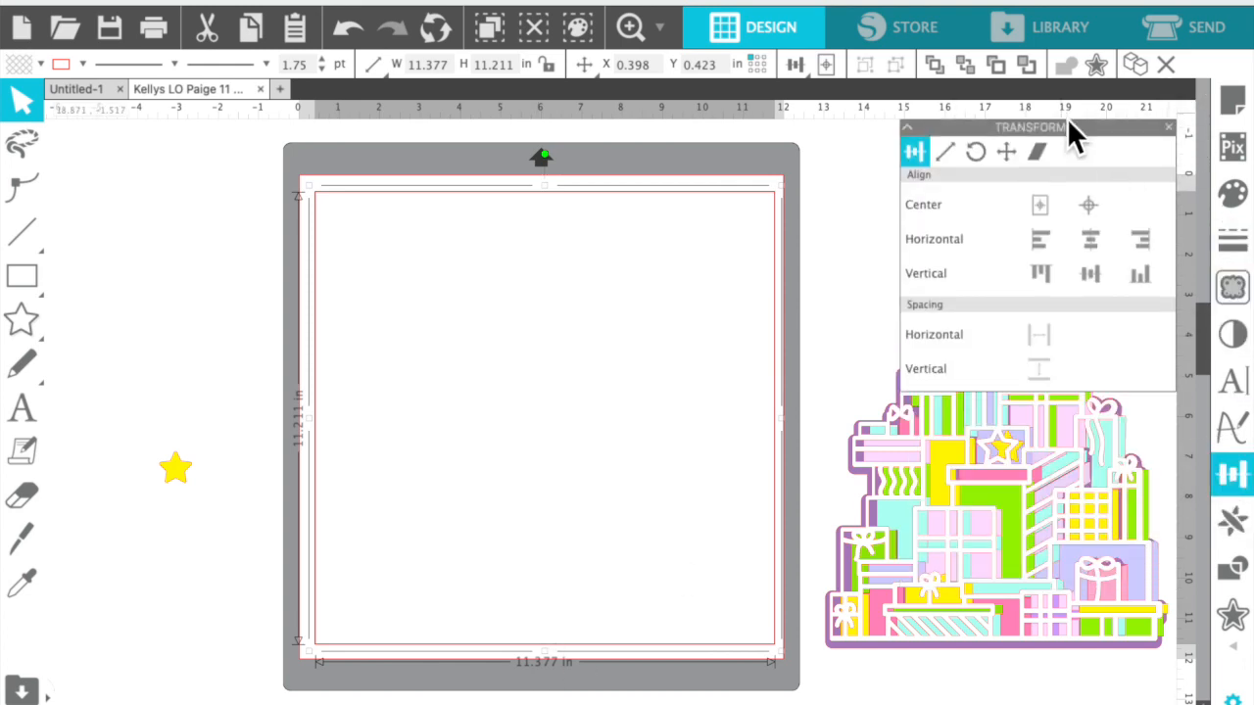
pyautogui.click(946, 153)
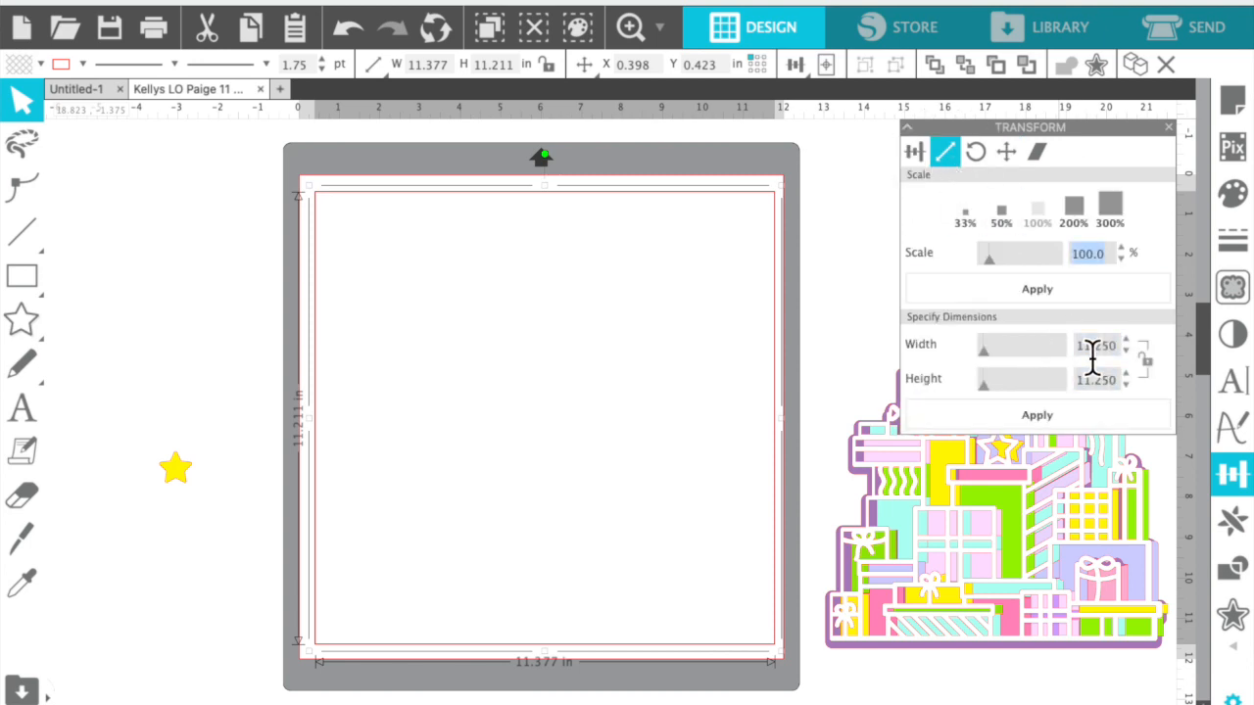
pyautogui.click(1085, 423)
pyautogui.click(140, 317)
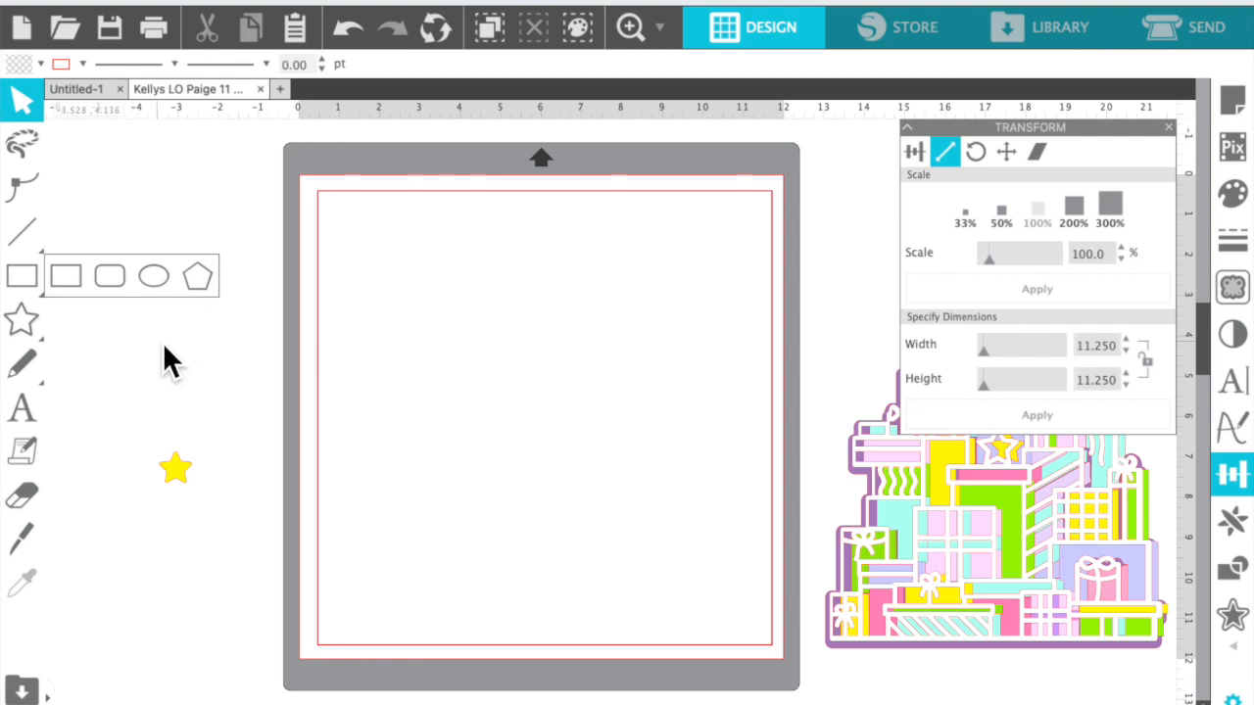
pyautogui.click(1169, 128)
# Bring the yellow star onto the page, duplicate it seven times and move the whole set off the page's left side.
pyautogui.moveTo(190, 484); pyautogui.dragTo(445, 274)
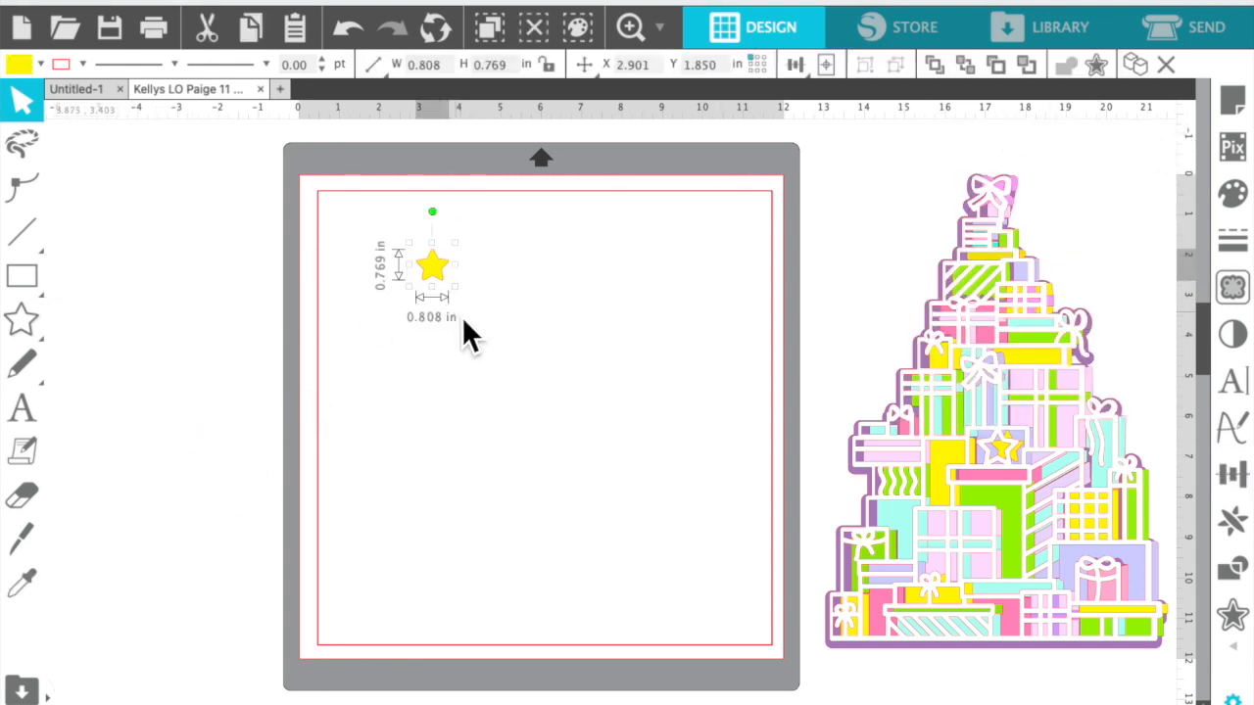
pyautogui.hotkey('ctrl', 'd')
pyautogui.hotkey('ctrl', 'd')
pyautogui.hotkey('ctrl', 'd')
pyautogui.hotkey('ctrl', 'd')
pyautogui.hotkey('ctrl', 'd')
pyautogui.hotkey('ctrl', 'd')
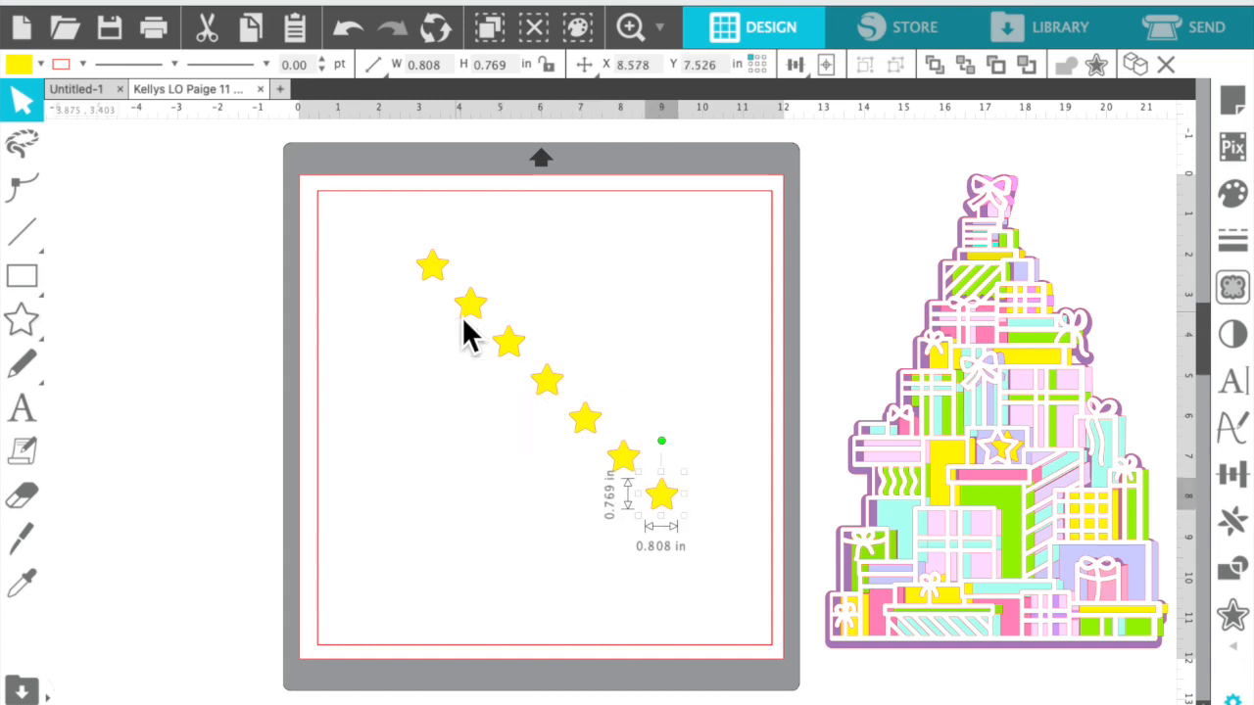
pyautogui.hotkey('ctrl', 'd')
pyautogui.click(464, 402)
pyautogui.moveTo(409, 243); pyautogui.dragTo(212, 568)
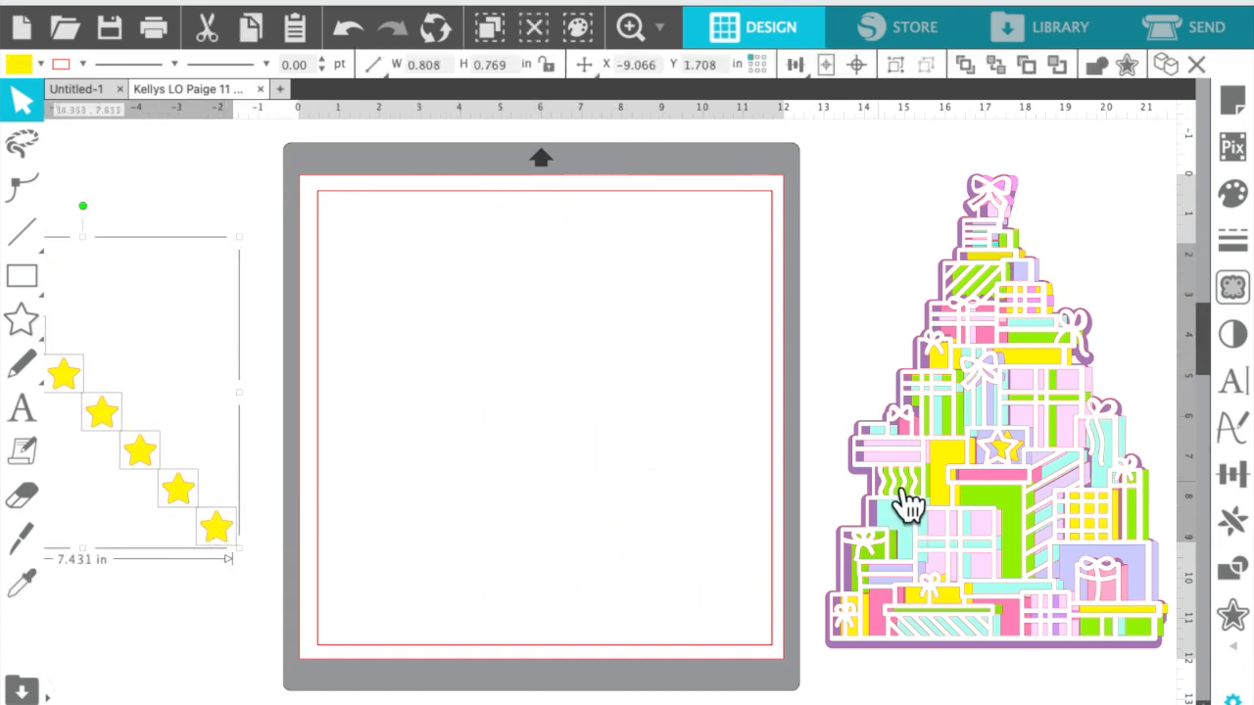
# Pull the coloured pieces and purple backing apart from the gift tree and center the purple backing on the page.
pyautogui.click(912, 574)
pyautogui.click(858, 202)
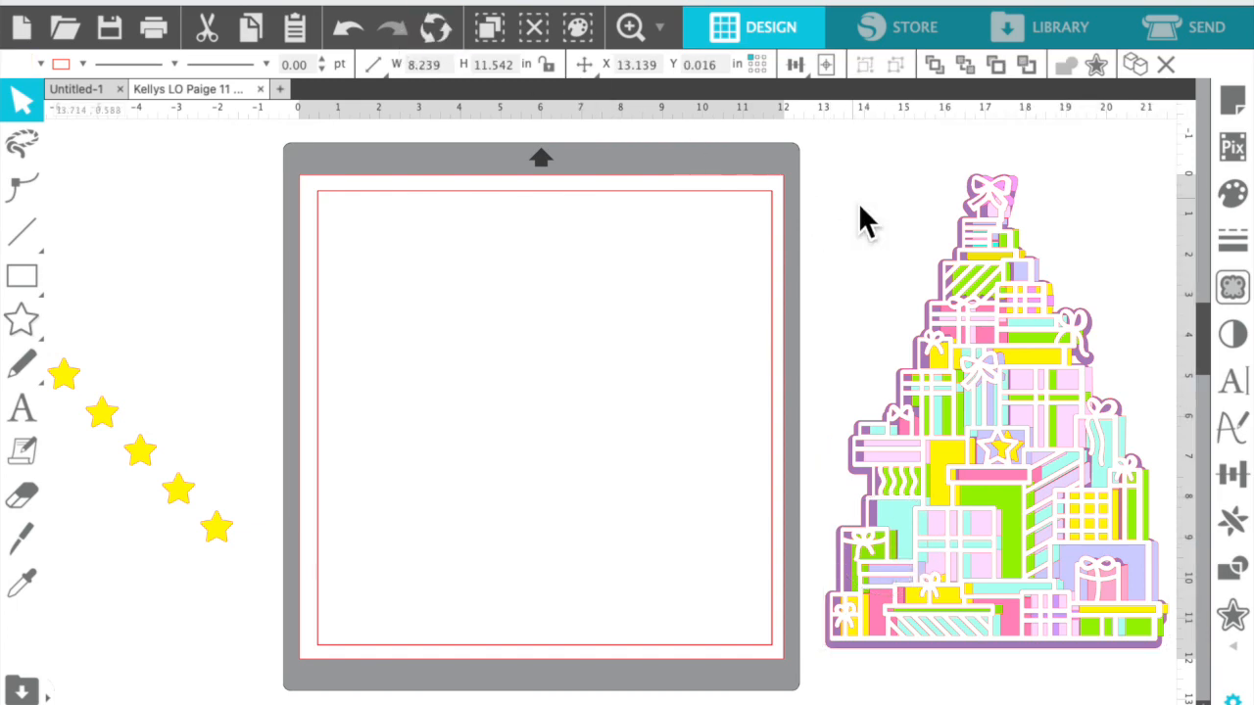
pyautogui.moveTo(1018, 188); pyautogui.dragTo(1046, 172)
pyautogui.click(1047, 169)
pyautogui.moveTo(856, 489); pyautogui.dragTo(814, 495)
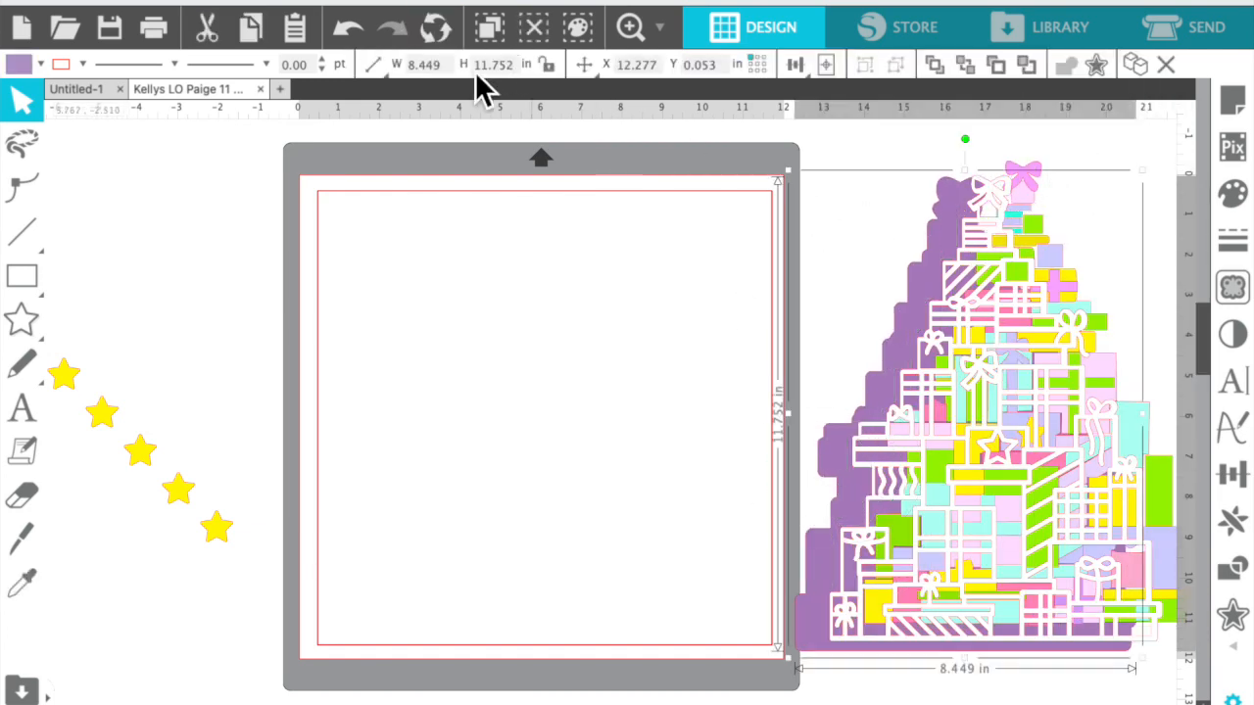
pyautogui.click(828, 66)
pyautogui.click(868, 168)
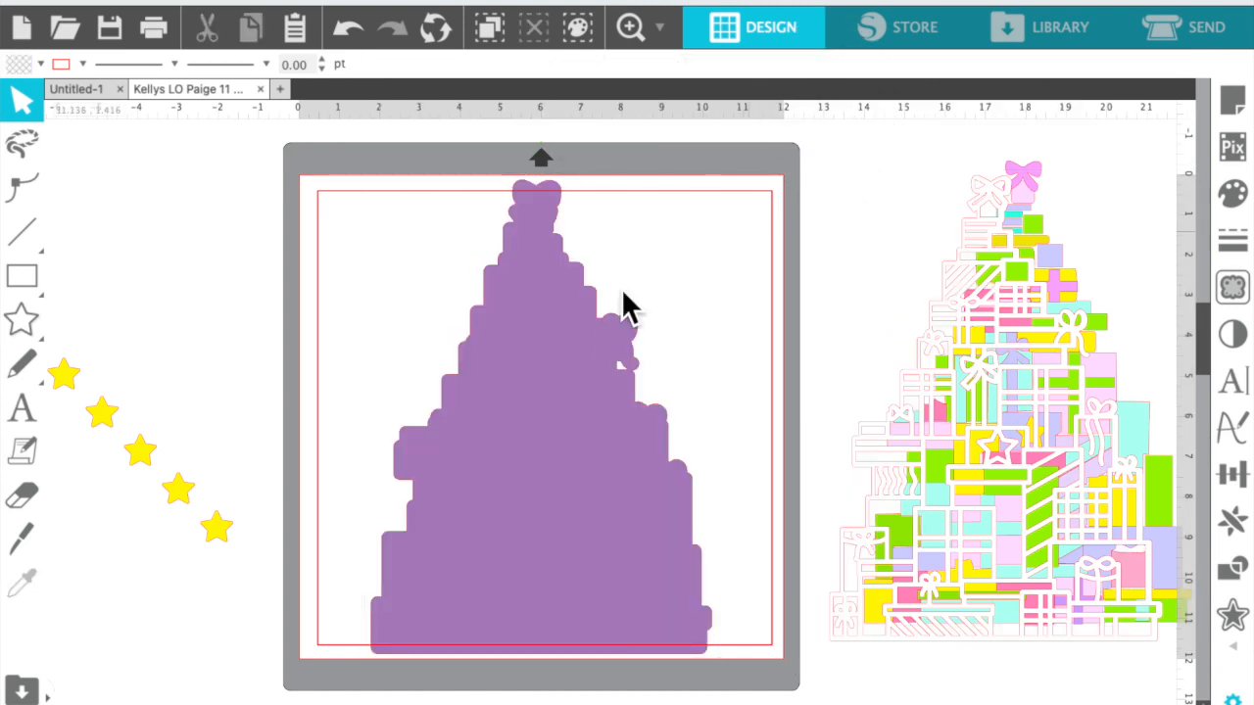
pyautogui.click(566, 335)
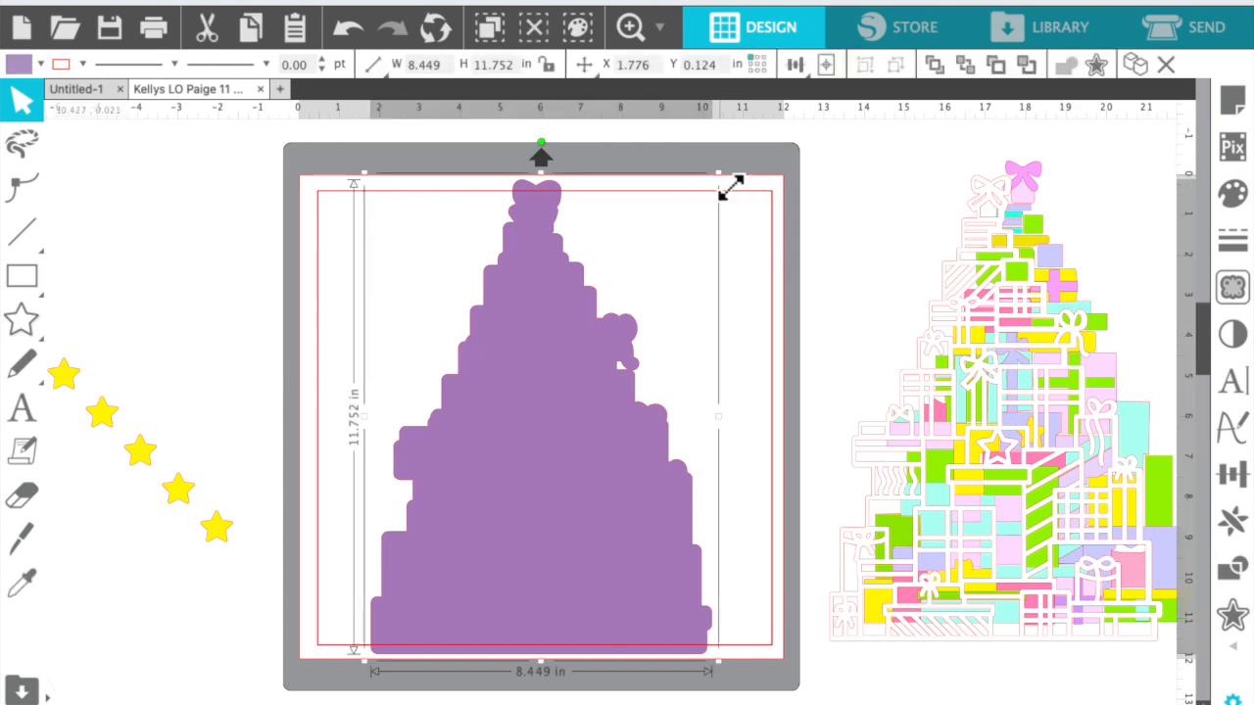
pyautogui.click(831, 250)
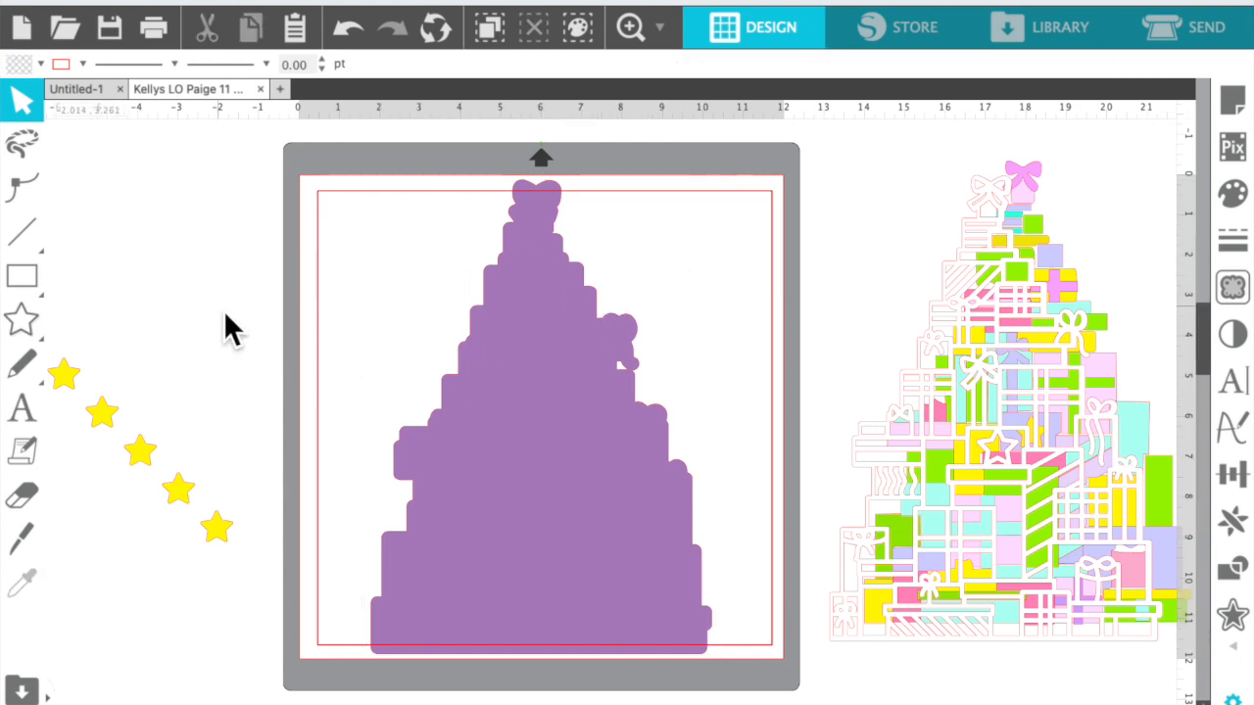
# Place a slightly tilted star left of the treetop and add an enlarged copy about 1.32 in wide at the page's upper edge.
pyautogui.moveTo(217, 534); pyautogui.dragTo(375, 245)
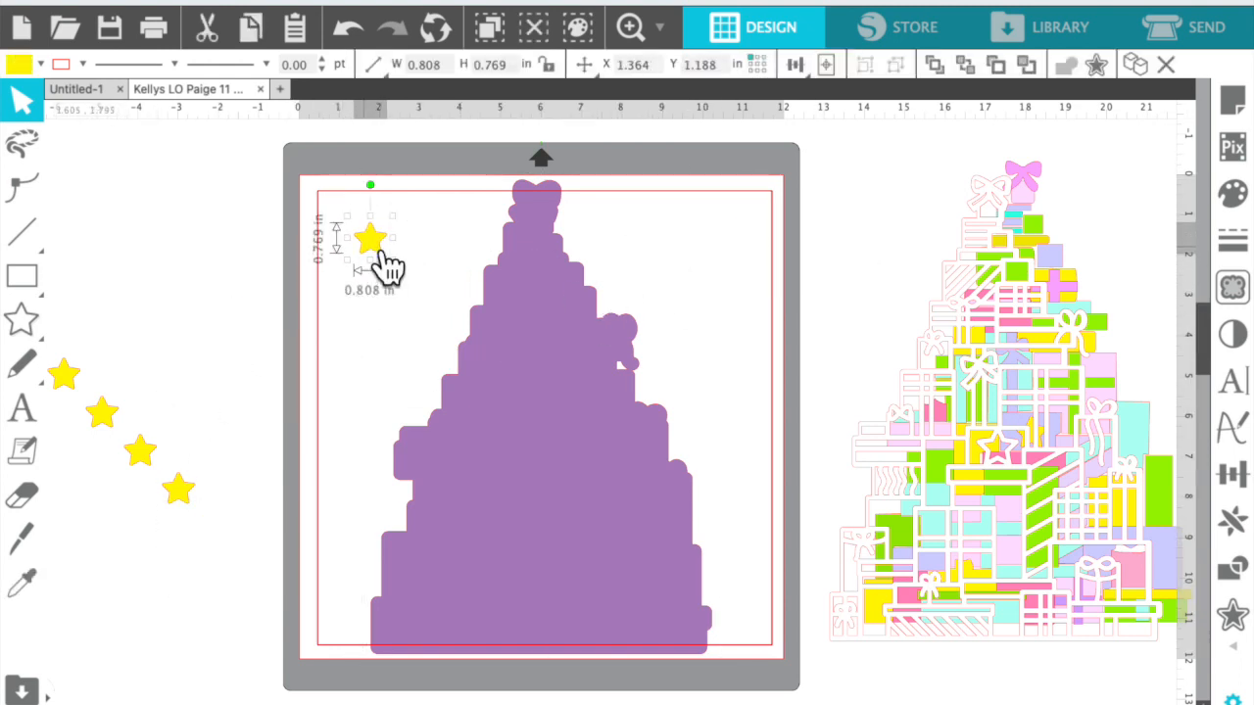
pyautogui.moveTo(376, 191); pyautogui.dragTo(363, 192)
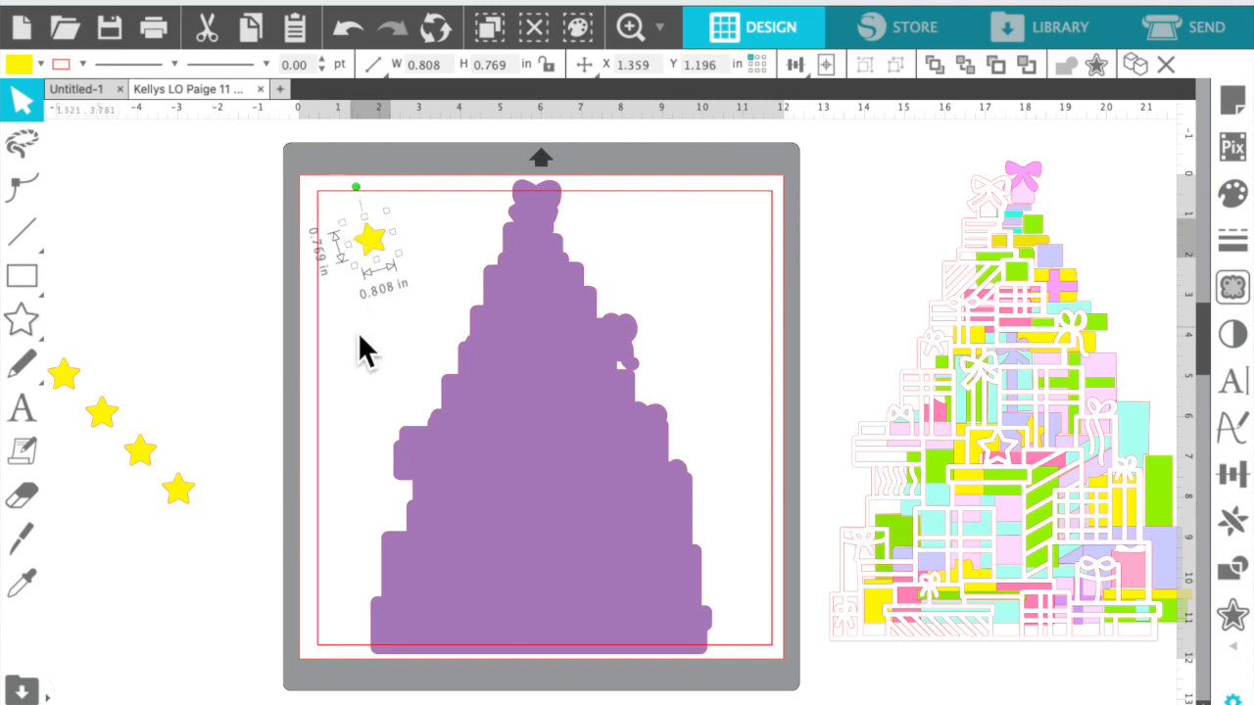
pyautogui.hotkey('ctrl', 'd')
pyautogui.moveTo(446, 305); pyautogui.dragTo(467, 204)
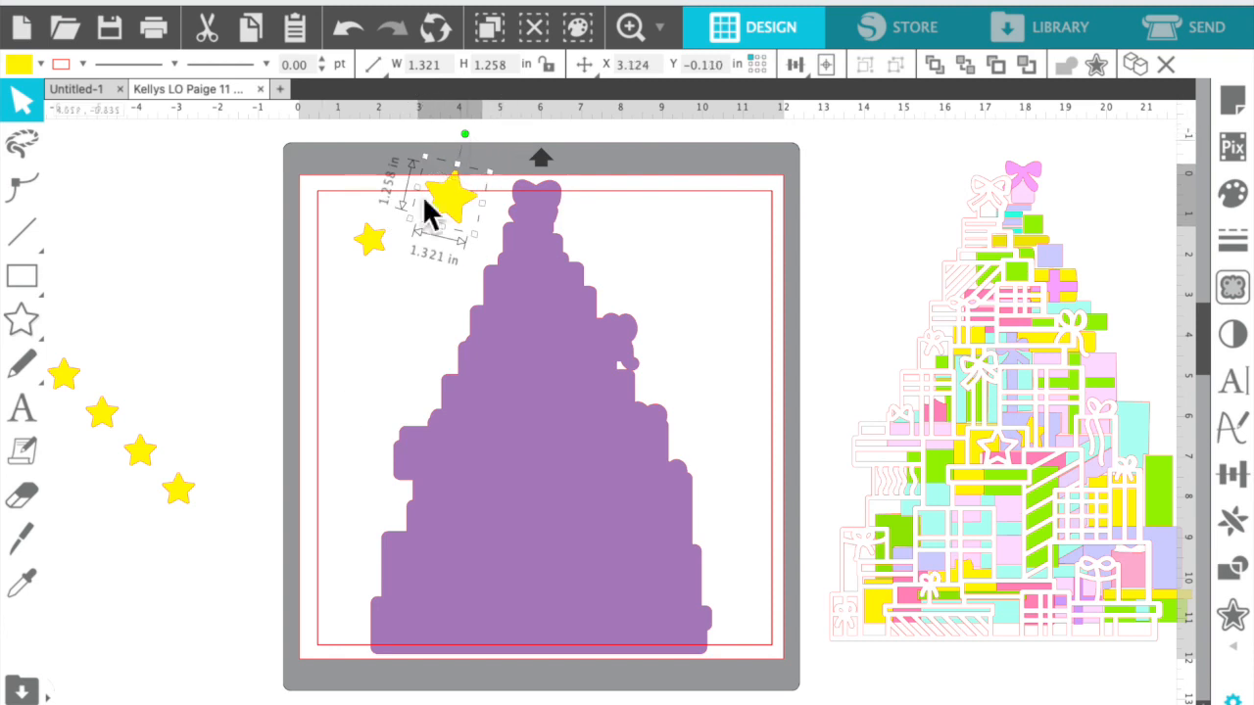
# Paste three more stars: one about 1.03 in wide near the left border and one on each side of the upper tree.
pyautogui.press('super+v')
pyautogui.moveTo(448, 331); pyautogui.dragTo(346, 372)
pyautogui.click(346, 366)
pyautogui.click(363, 338)
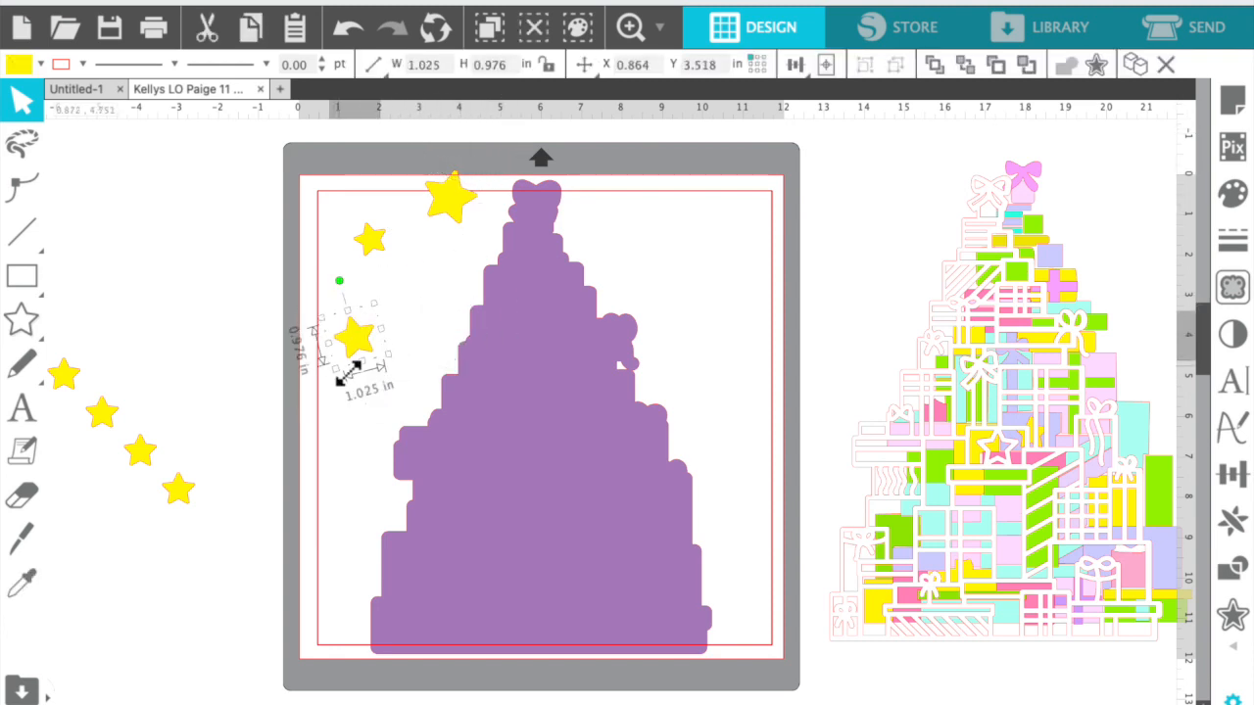
pyautogui.press('super+v')
pyautogui.moveTo(490, 362); pyautogui.dragTo(437, 298)
pyautogui.press('super+v')
pyautogui.moveTo(491, 366); pyautogui.dragTo(666, 277)
# Paste three further stars: one overlapping the tree's right side, one on the right border and one on the left border.
pyautogui.click(364, 342)
pyautogui.press('super+v')
pyautogui.moveTo(392, 375); pyautogui.dragTo(667, 403)
pyautogui.press('super+v')
pyautogui.moveTo(427, 414); pyautogui.dragTo(767, 350)
pyautogui.click(373, 242)
pyautogui.press('super+v')
pyautogui.moveTo(407, 278); pyautogui.dragTo(325, 432)
# Spread four spare stars around the tree, making large tilted ones in the upper-right corner and near the lower-right border.
pyautogui.moveTo(182, 494); pyautogui.dragTo(741, 449)
pyautogui.click(142, 453)
pyautogui.moveTo(163, 473); pyautogui.dragTo(734, 223)
pyautogui.moveTo(717, 134); pyautogui.dragTo(700, 138)
pyautogui.moveTo(722, 217)
pyautogui.mouseDown()
pyautogui.moveTo(613, 222)
pyautogui.moveTo(737, 226)
pyautogui.mouseUp()
pyautogui.moveTo(102, 412); pyautogui.dragTo(361, 530)
pyautogui.moveTo(65, 376); pyautogui.dragTo(773, 479)
pyautogui.moveTo(748, 539); pyautogui.dragTo(749, 551)
# Copy the small right-hand star to the tree's left side, rotating and enlarging the copy.
pyautogui.keyDown('alt'); pyautogui.moveTo(746, 452); pyautogui.dragTo(414, 413); pyautogui.keyUp('alt')
pyautogui.moveTo(389, 378); pyautogui.dragTo(386, 330)
pyautogui.moveTo(402, 392); pyautogui.dragTo(412, 406)
pyautogui.click(484, 321)
# Shift the upper-left star toward the corner and add small star copies below it and right of the treetop.
pyautogui.moveTo(384, 254); pyautogui.dragTo(363, 232)
pyautogui.press('super+d')
pyautogui.moveTo(401, 273); pyautogui.dragTo(427, 277)
pyautogui.click(744, 442)
pyautogui.press('super+d')
pyautogui.moveTo(786, 491); pyautogui.dragTo(596, 245)
# Duplicate the small lower-left star into the page's bottom-left corner, then enlarge and rotate the copy.
pyautogui.click(366, 537)
pyautogui.press('super+d')
pyautogui.moveTo(389, 560); pyautogui.dragTo(357, 634)
pyautogui.click(364, 623)
pyautogui.click(332, 607)
pyautogui.moveTo(337, 552); pyautogui.dragTo(356, 557)
# Duplicate the large lower-right star, shrink the copy to about 0.84 in wide and place it in the bottom-right corner.
pyautogui.click(744, 561)
pyautogui.press('super+d')
pyautogui.moveTo(787, 588); pyautogui.dragTo(263, 566)
pyautogui.moveTo(300, 537); pyautogui.dragTo(276, 555)
pyautogui.moveTo(262, 562); pyautogui.dragTo(755, 639)
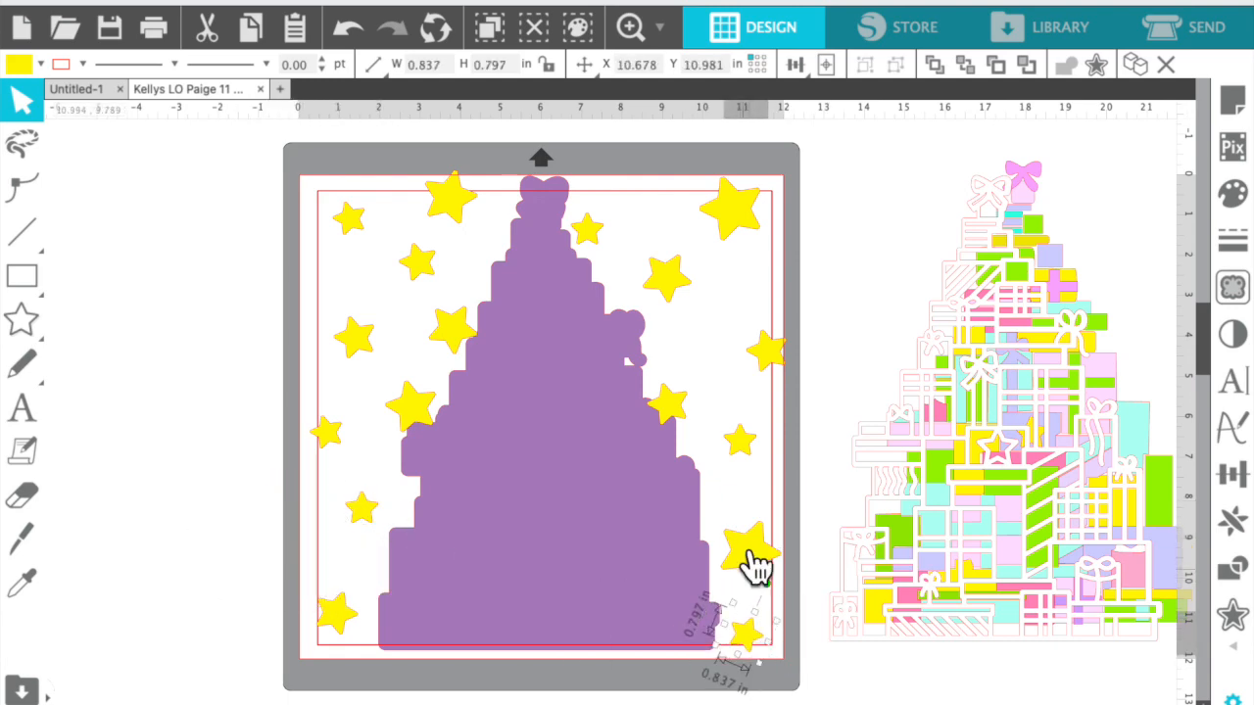
pyautogui.click(744, 671)
# Move the purple backing off the page, add a star copy between the two upper-right stars and lower the star beneath it.
pyautogui.moveTo(629, 575); pyautogui.dragTo(88, 528)
pyautogui.click(420, 413)
pyautogui.press('super+d')
pyautogui.moveTo(445, 427); pyautogui.dragTo(647, 235)
pyautogui.moveTo(668, 284); pyautogui.dragTo(675, 330)
pyautogui.moveTo(654, 255)
pyautogui.mouseDown()
pyautogui.moveTo(665, 231)
pyautogui.moveTo(643, 259)
pyautogui.mouseUp()
pyautogui.click(255, 315)
# Bring the purple backing back to check the fit, nudge the large left star outward and move the backing off the page again.
pyautogui.moveTo(151, 479); pyautogui.dragTo(669, 517)
pyautogui.moveTo(397, 410); pyautogui.dragTo(390, 403)
pyautogui.moveTo(578, 452); pyautogui.dragTo(205, 400)
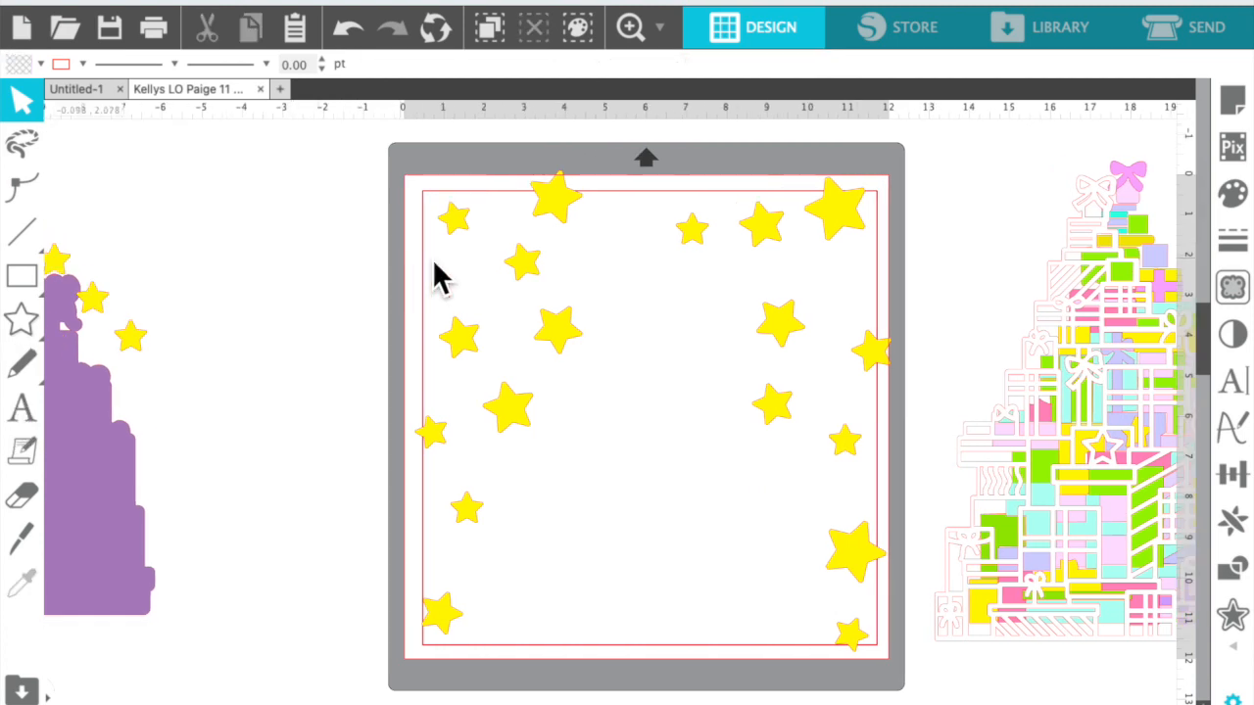
# Nudge the right-border star and both bottom-corner stars inward from the page edges.
pyautogui.moveTo(878, 360); pyautogui.dragTo(869, 358)
pyautogui.click(619, 390)
pyautogui.moveTo(854, 627); pyautogui.dragTo(824, 613)
pyautogui.click(652, 638)
pyautogui.moveTo(466, 637); pyautogui.dragTo(475, 636)
pyautogui.click(328, 588)
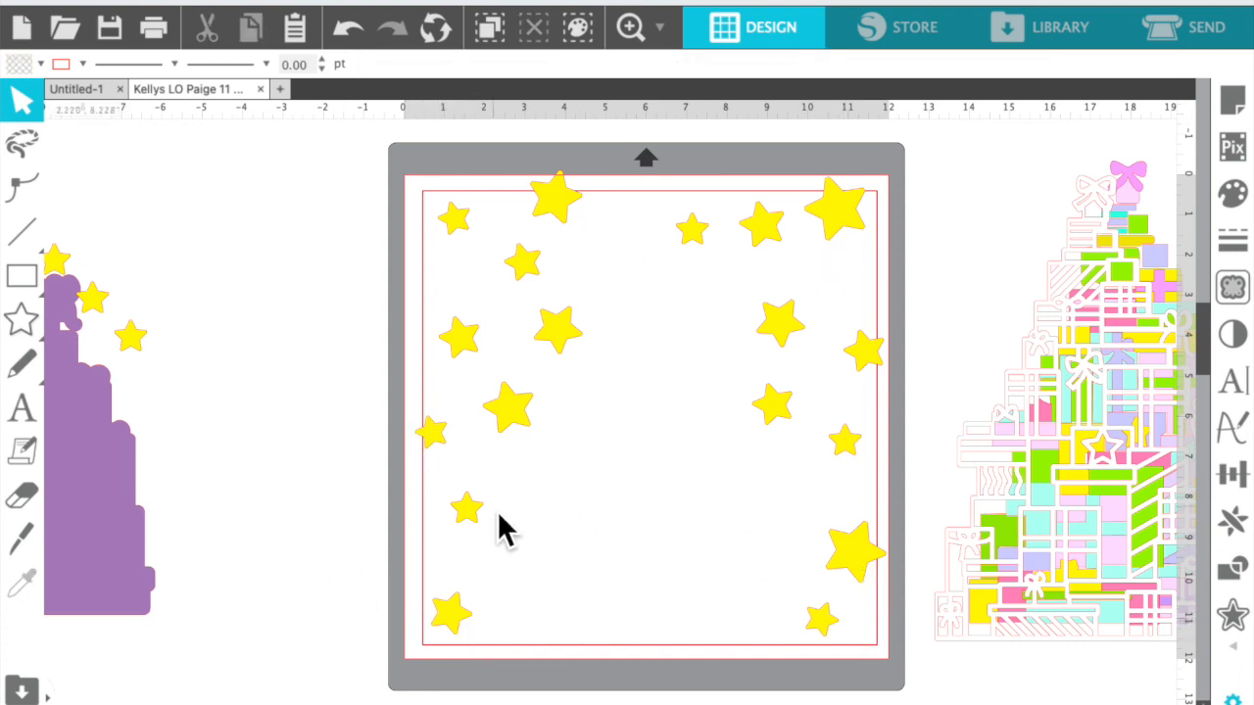
# Reposition the two small lower-left stars, enlarge the one on the left border and shift the large lower-right star inward.
pyautogui.moveTo(480, 519); pyautogui.dragTo(501, 523)
pyautogui.click(446, 537)
pyautogui.moveTo(434, 441); pyautogui.dragTo(466, 470)
pyautogui.click(305, 509)
pyautogui.moveTo(489, 516); pyautogui.dragTo(492, 538)
pyautogui.click(313, 493)
pyautogui.moveTo(842, 565); pyautogui.dragTo(819, 535)
pyautogui.click(299, 551)
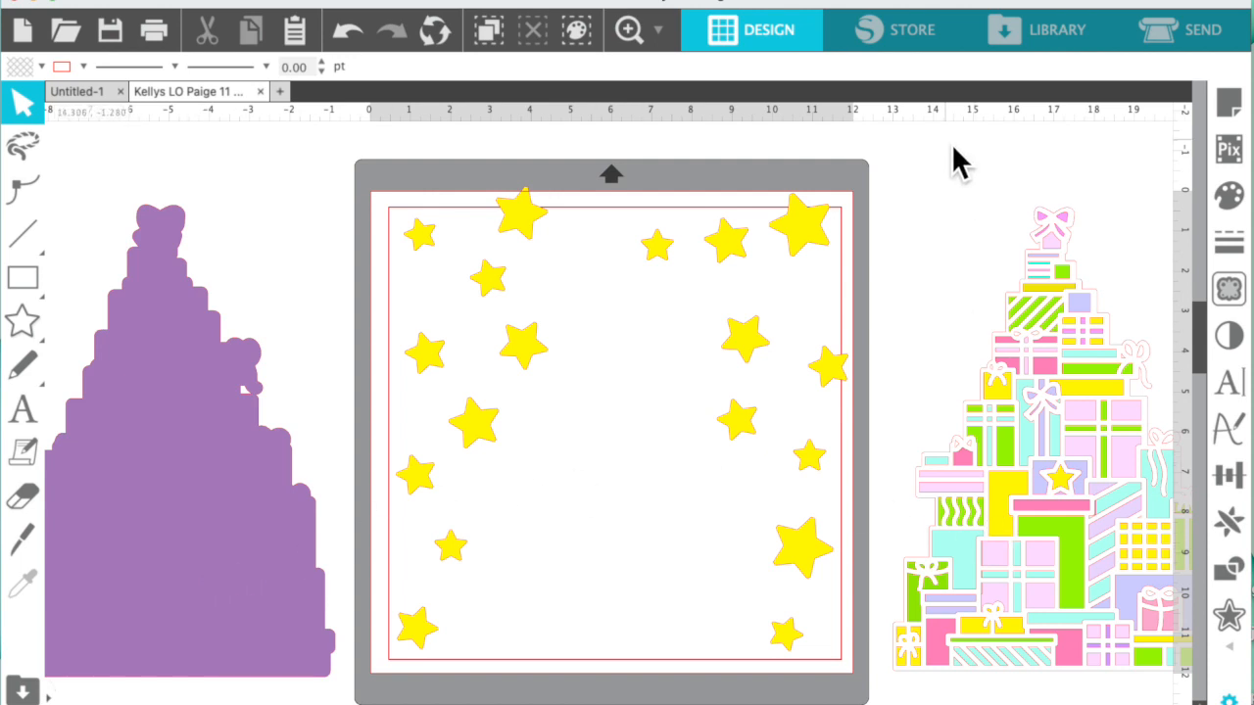
# Duplicate the 11.25 in square border and move the copy off the page over the gift tree.
pyautogui.click(718, 225)
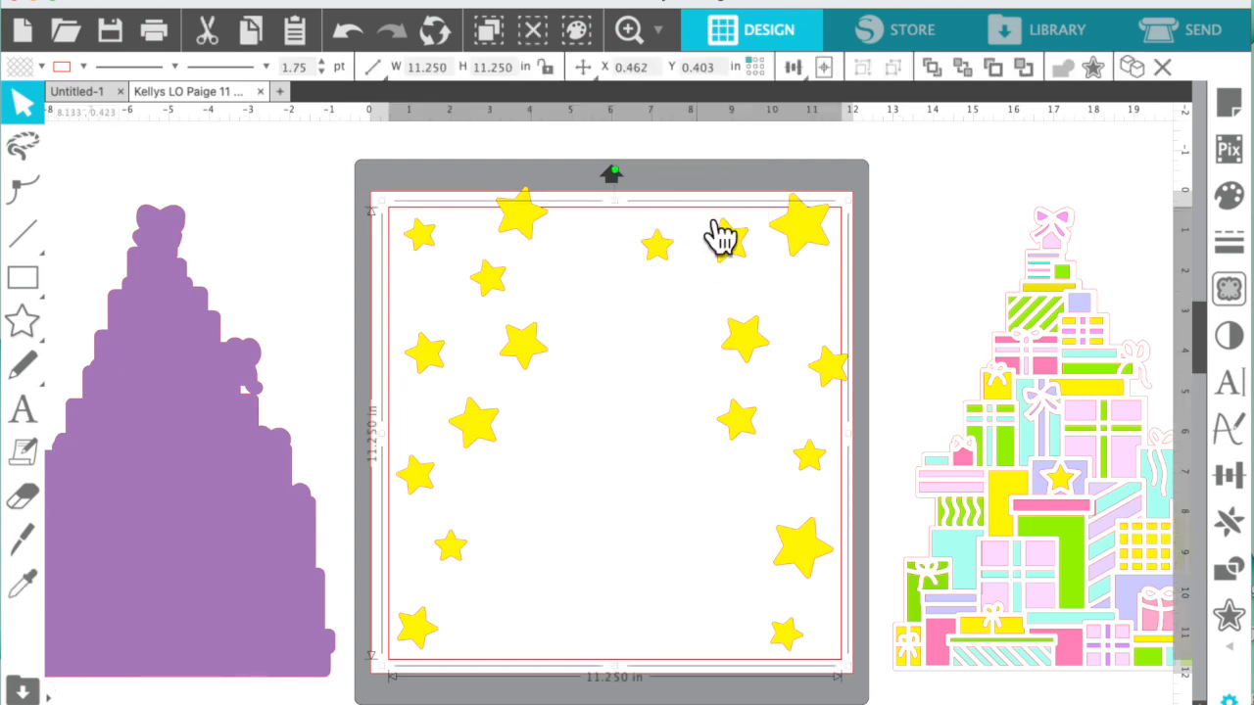
pyautogui.press('super+d')
pyautogui.click(881, 254)
pyautogui.moveTo(886, 274); pyautogui.dragTo(1154, 233)
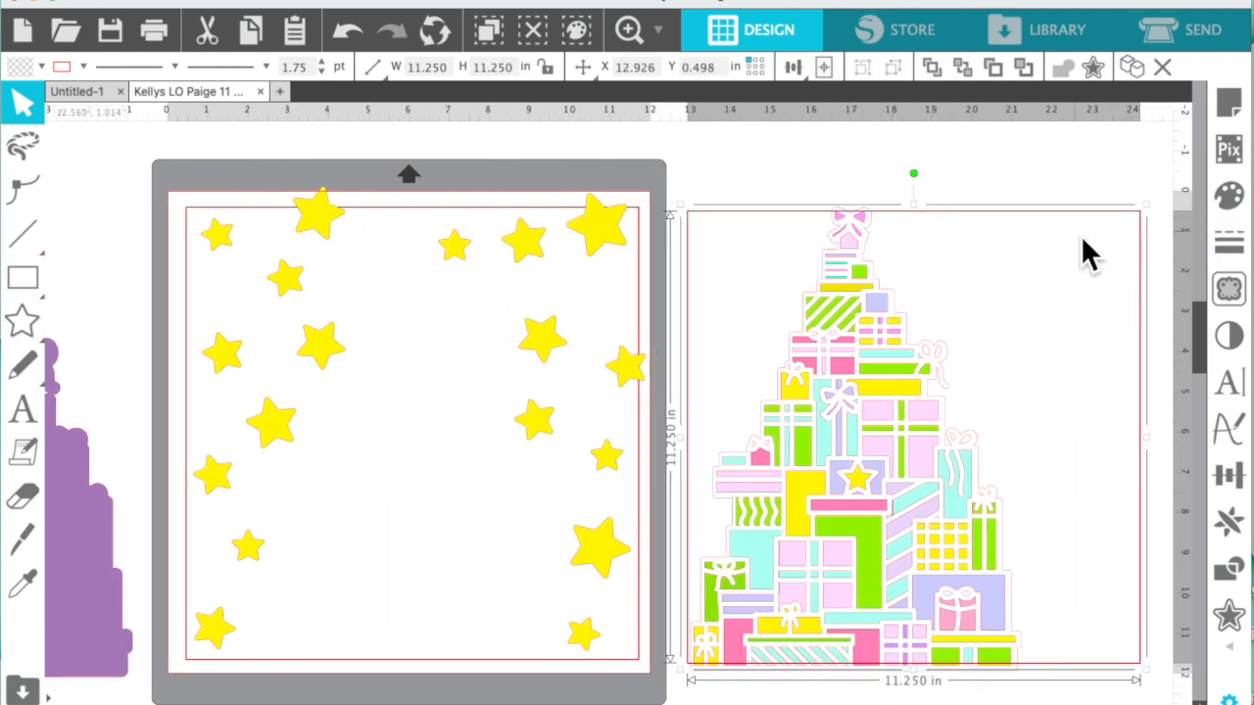
pyautogui.hscroll(-5, 1080, 235)
pyautogui.click(438, 622)
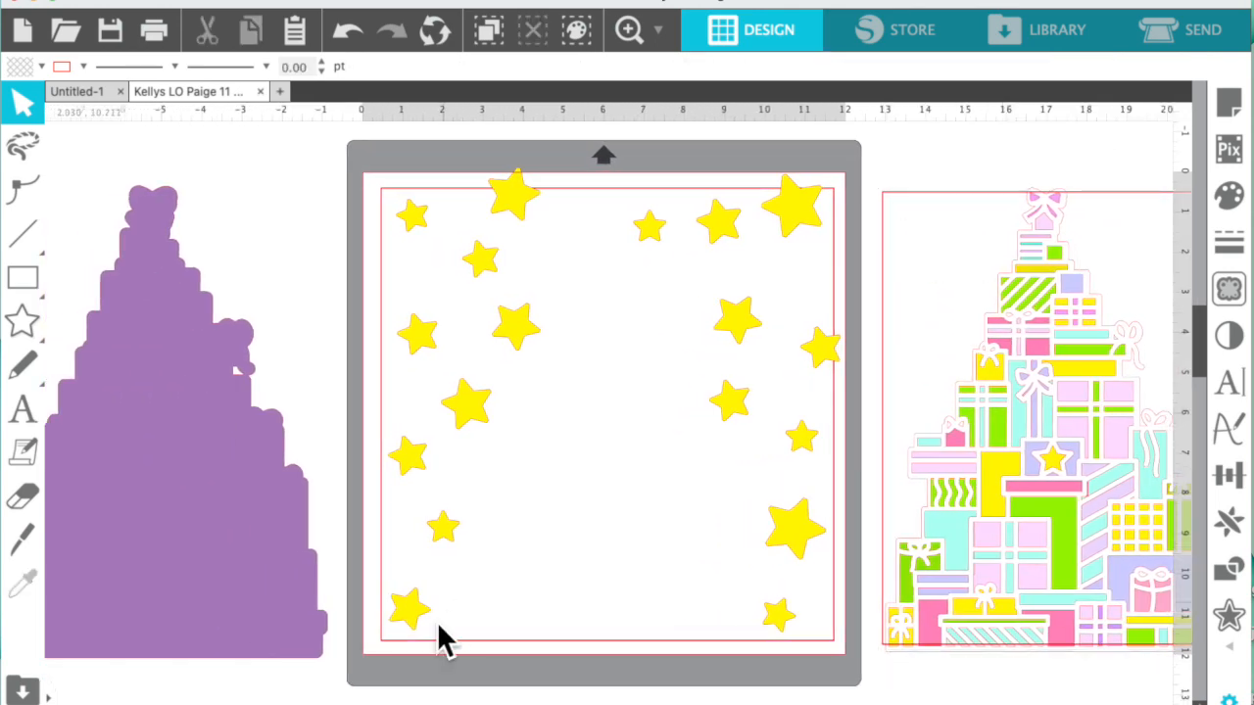
# Crop all the stars to the square border on the page and group the cropped stars.
pyautogui.moveTo(366, 677); pyautogui.dragTo(833, 152)
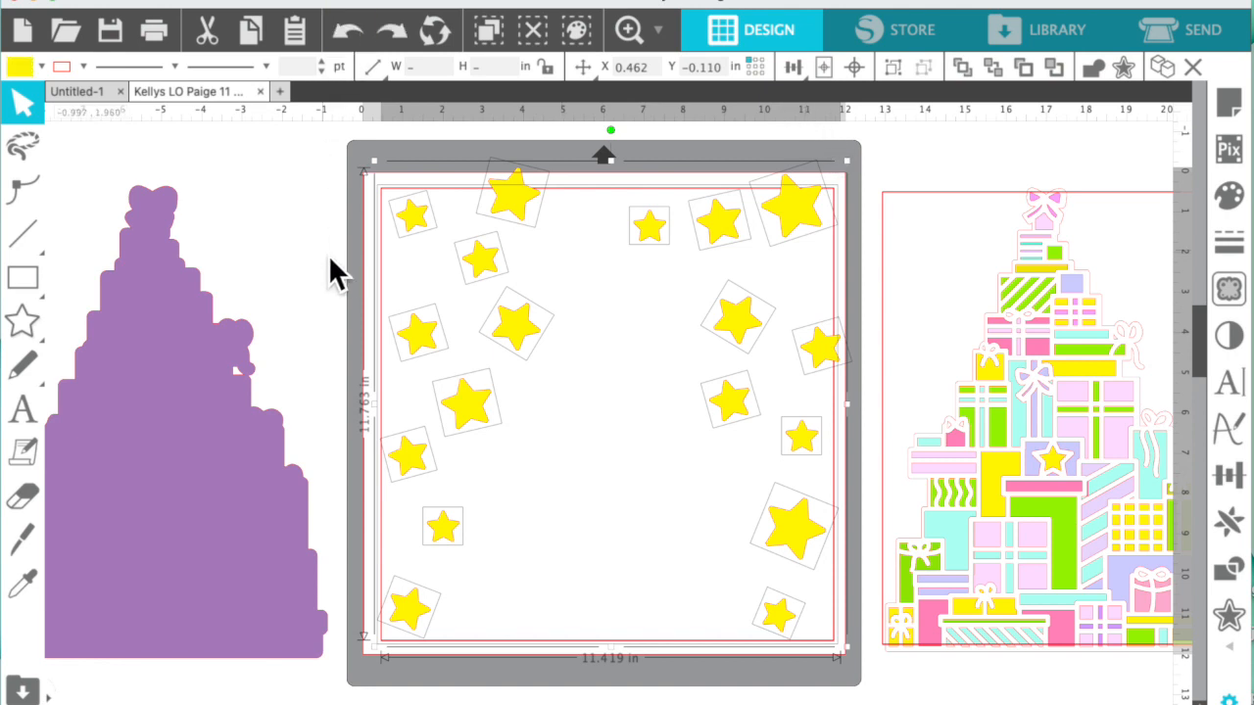
pyautogui.click(404, 3)
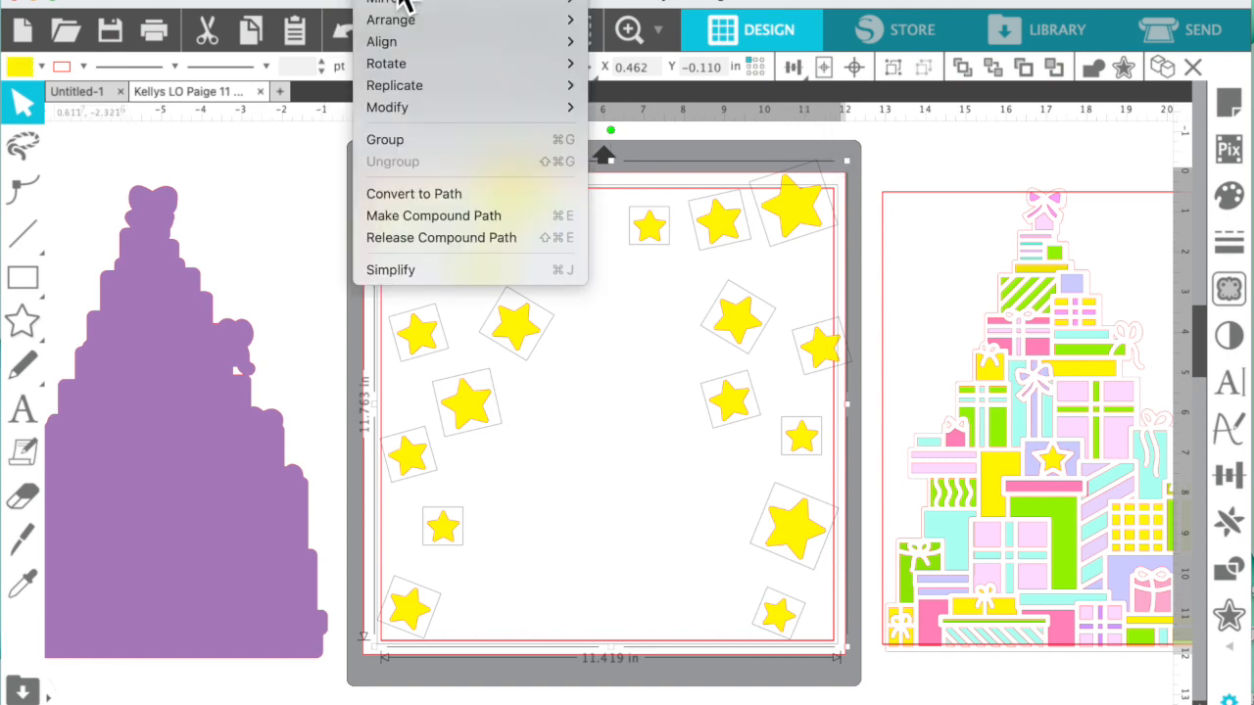
pyautogui.moveTo(427, 110)
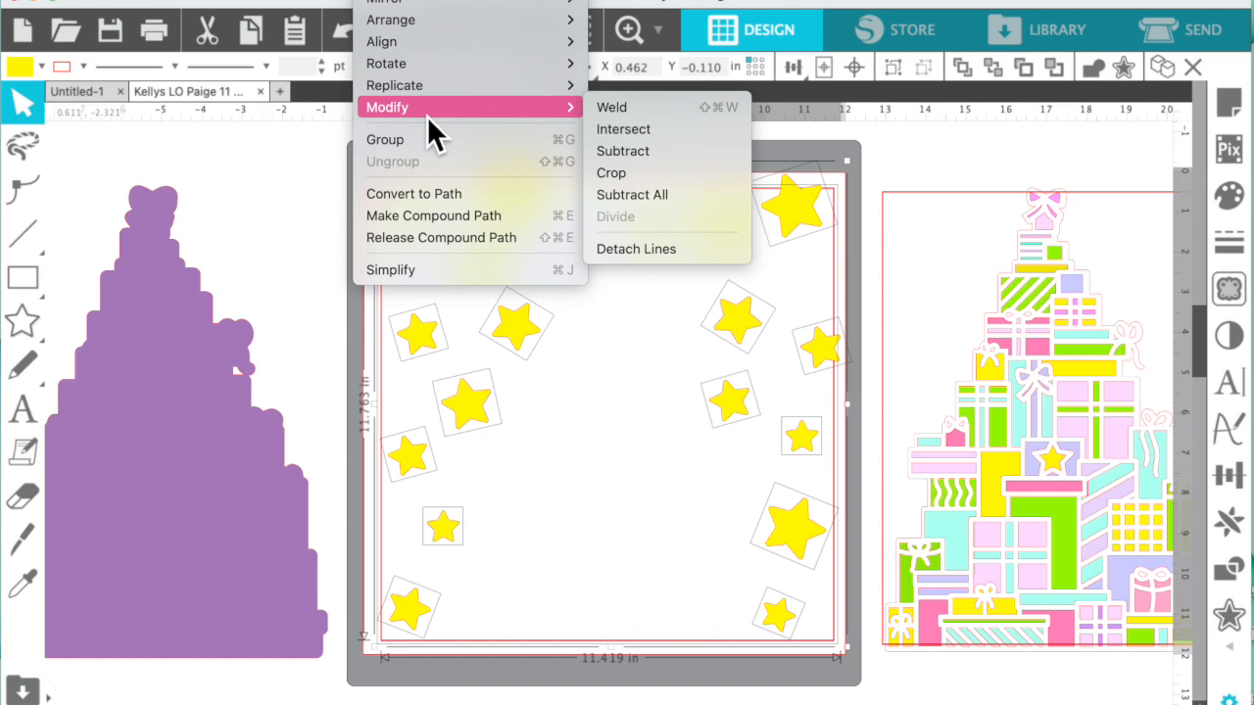
pyautogui.click(655, 191)
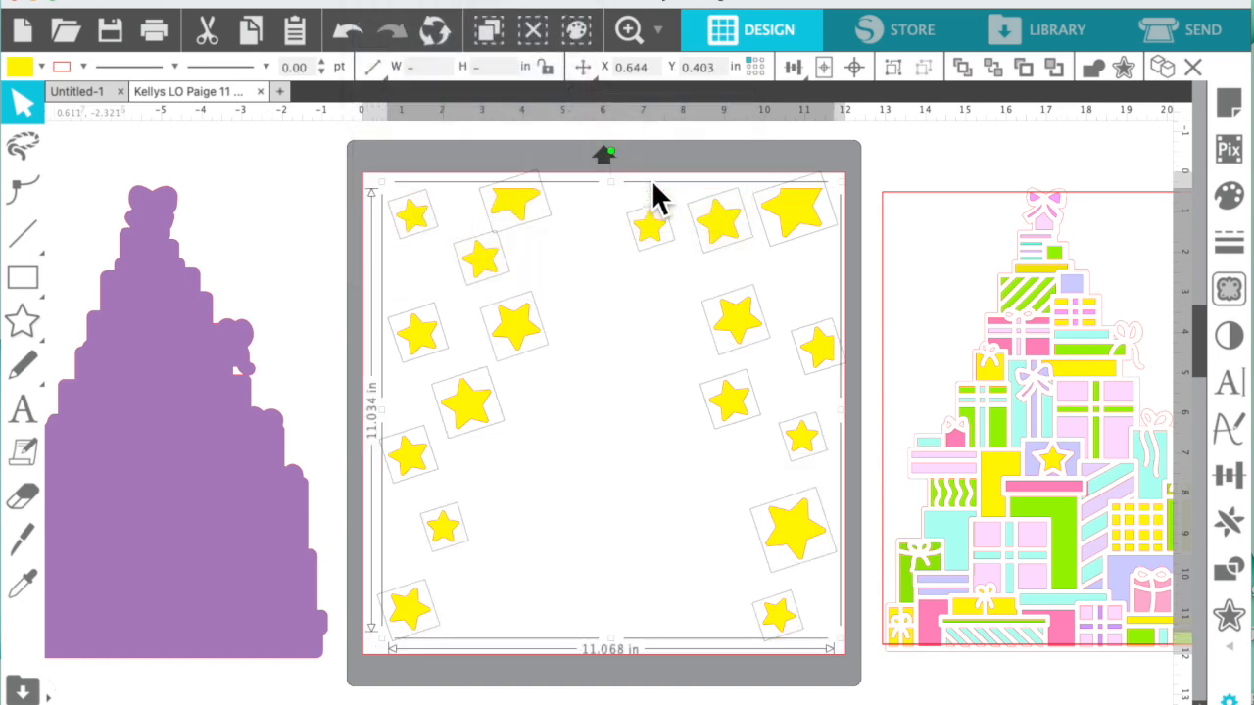
pyautogui.click(1075, 153)
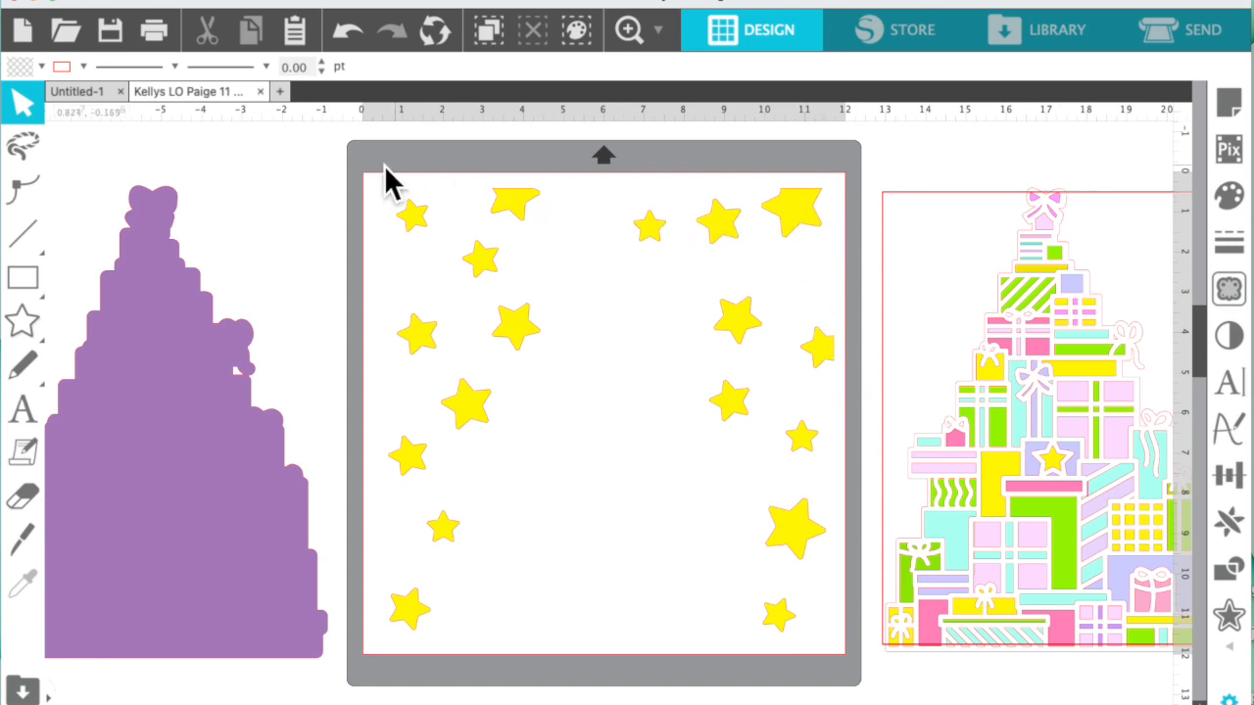
pyautogui.moveTo(342, 173); pyautogui.dragTo(830, 646)
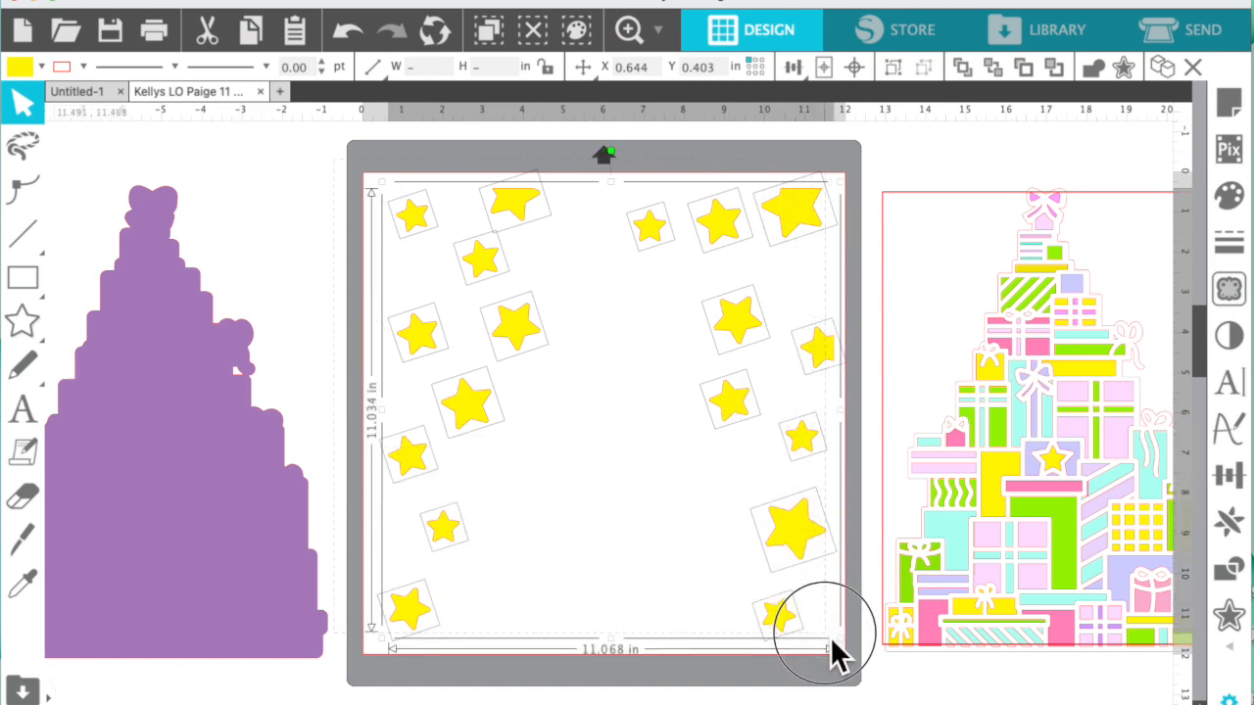
pyautogui.click(892, 69)
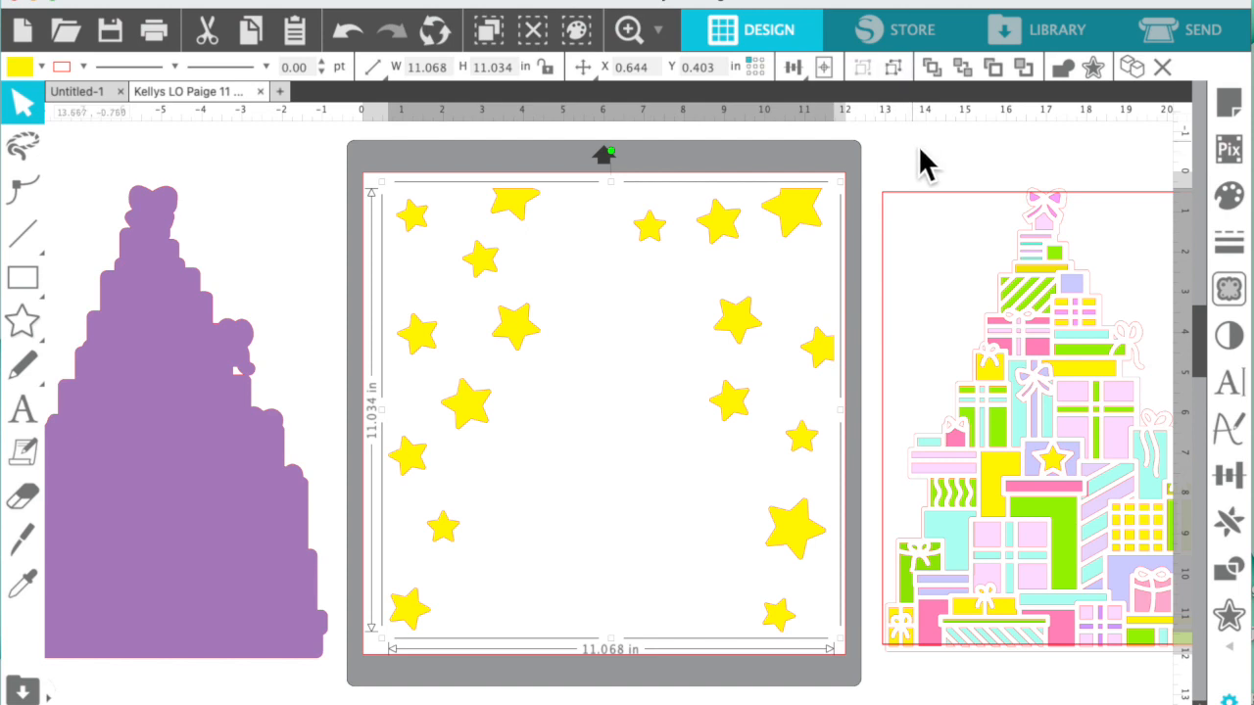
# Center the spare square border on the page around the cropped stars.
pyautogui.click(928, 210)
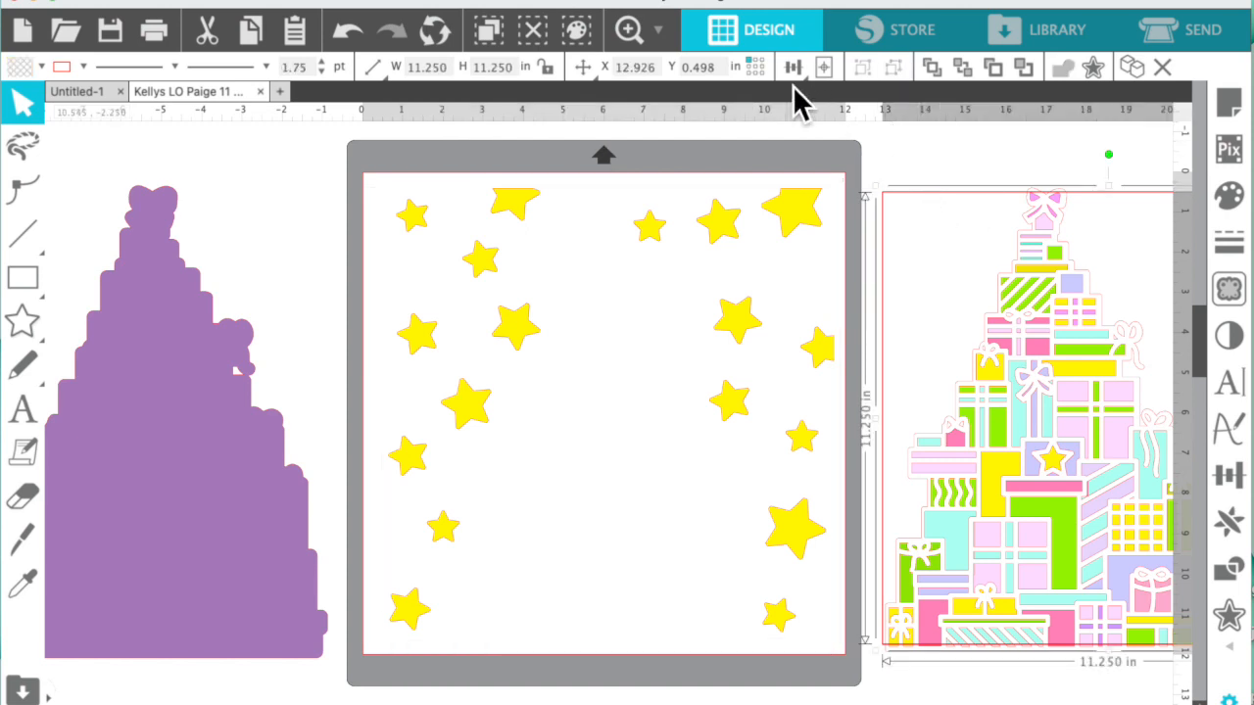
pyautogui.click(827, 70)
pyautogui.click(830, 81)
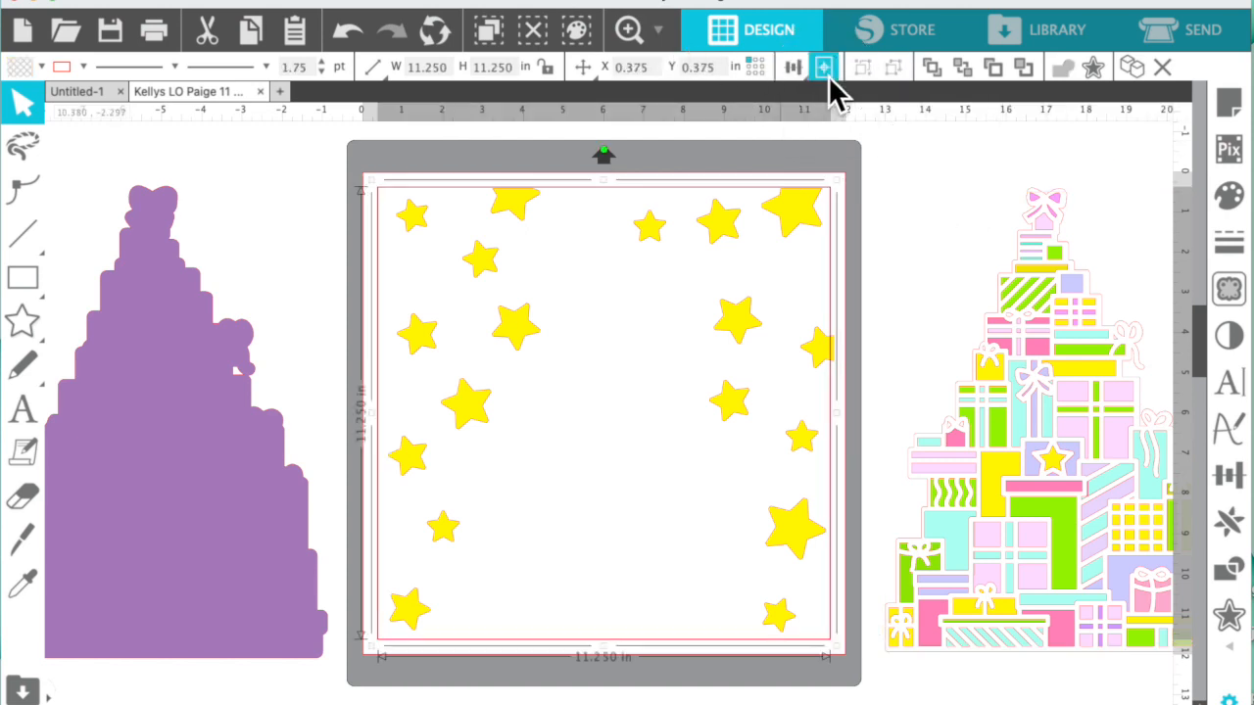
pyautogui.click(914, 166)
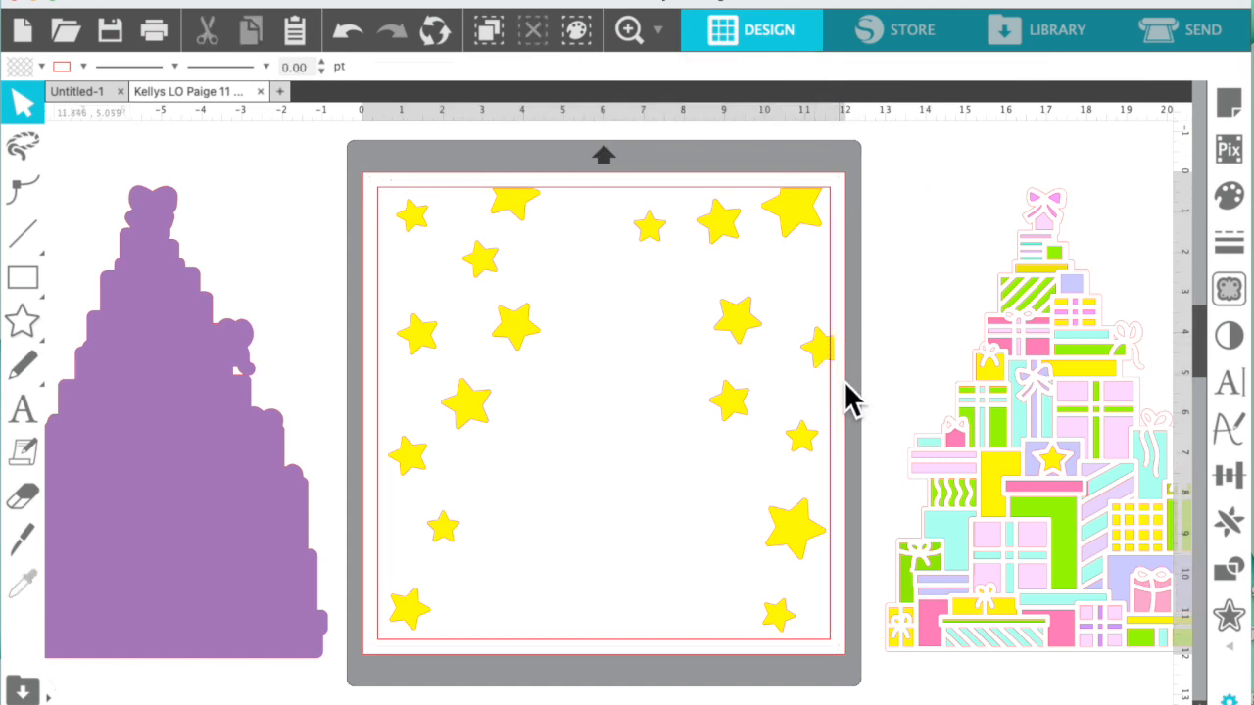
# Shift the square border slightly to the right so its edge meets the cropped edge of the star.
pyautogui.moveTo(848, 403)
pyautogui.mouseDown()
pyautogui.moveTo(843, 389)
pyautogui.moveTo(845, 405)
pyautogui.mouseUp()
pyautogui.click(906, 240)
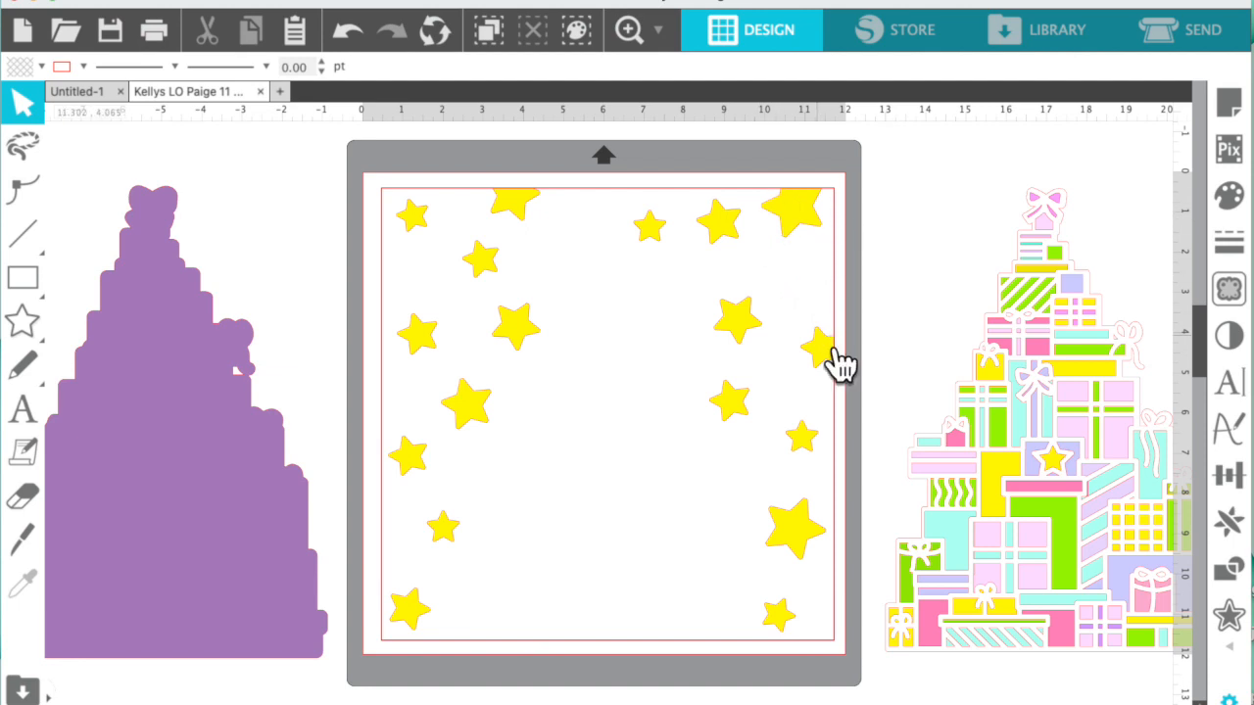
# Open the cut settings for sending the design and set the grouped stars to No Cut on Carriage 1.
pyautogui.click(1219, 44)
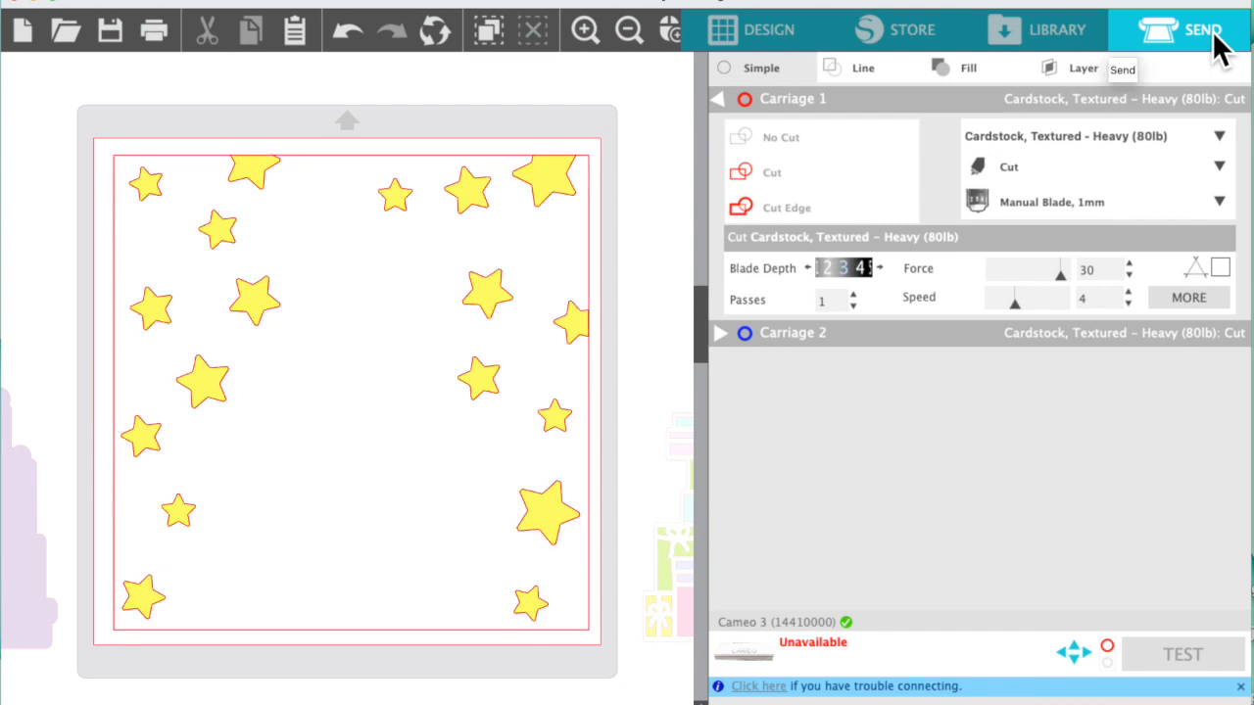
pyautogui.click(601, 209)
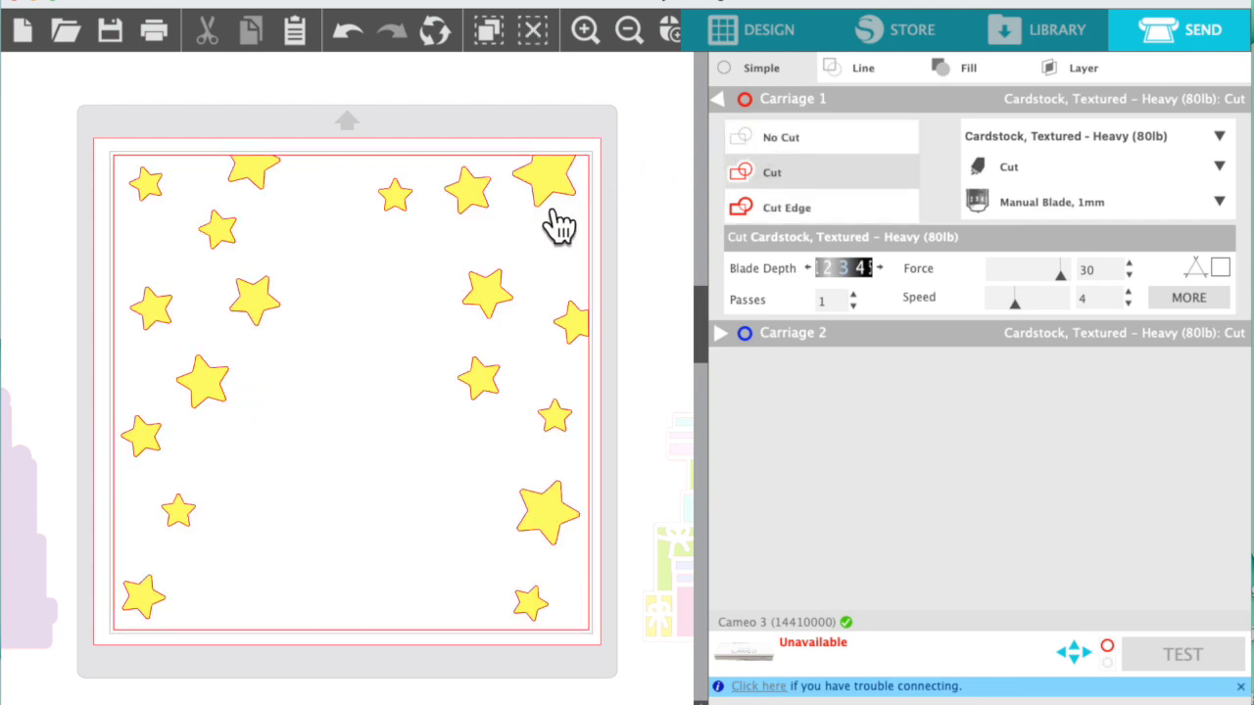
pyautogui.click(552, 211)
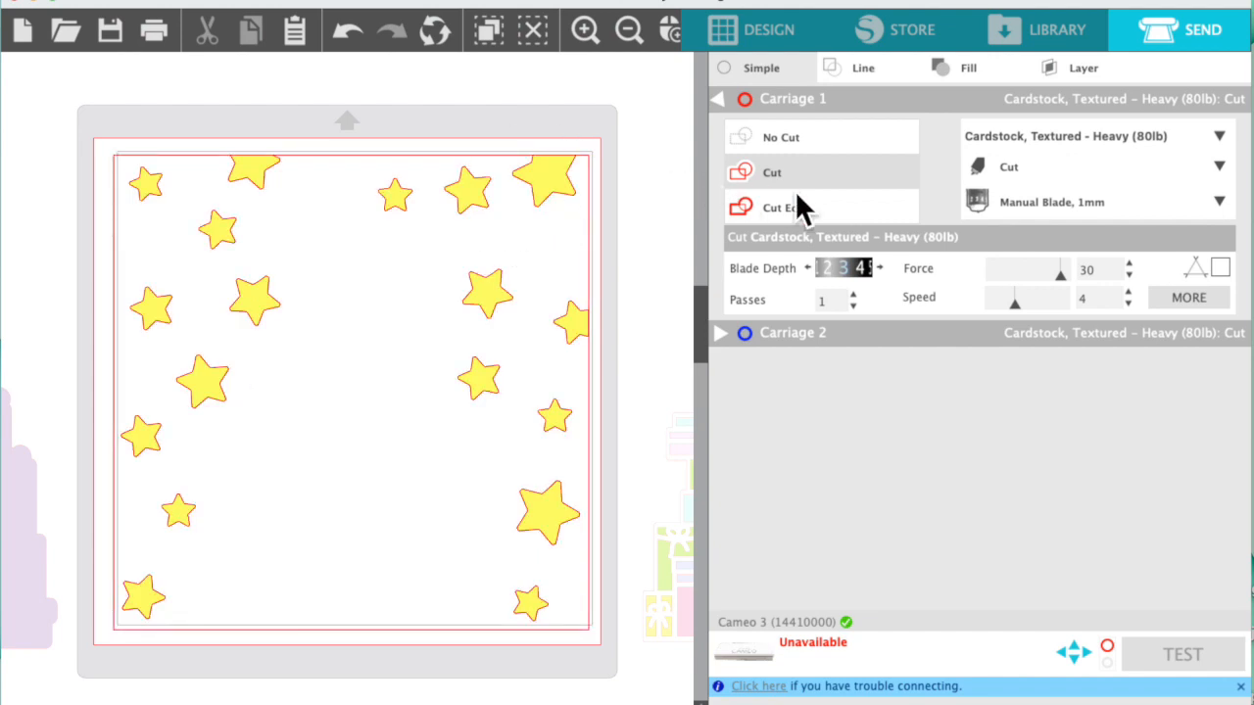
pyautogui.click(791, 139)
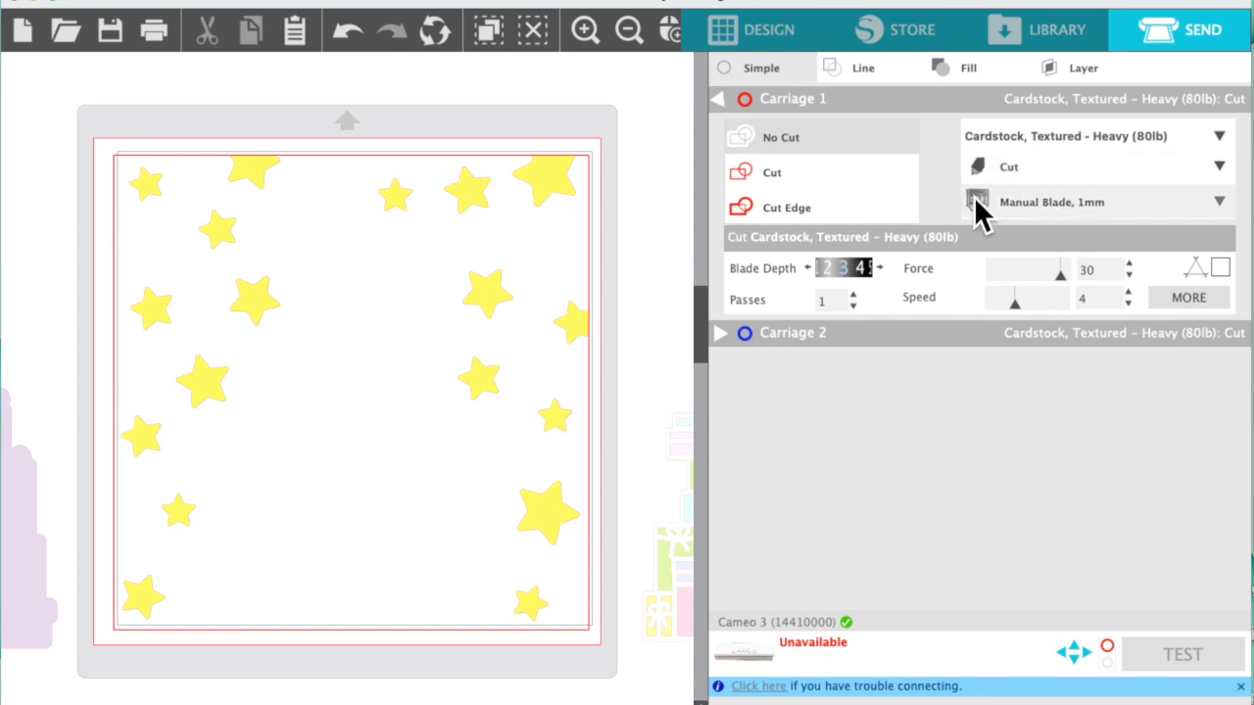
# Set the Carriage 1 blade depth to 4, increase the force and reduce the speed for the heavy textured cardstock.
pyautogui.click(1224, 206)
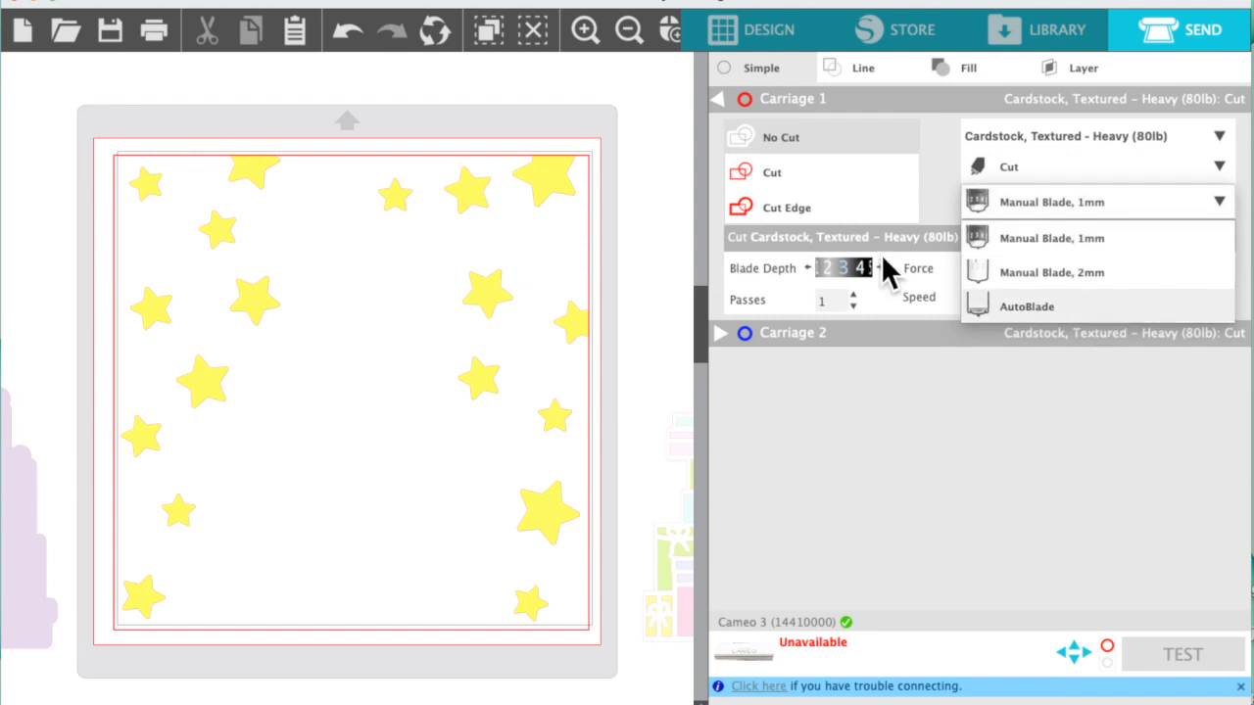
pyautogui.click(682, 236)
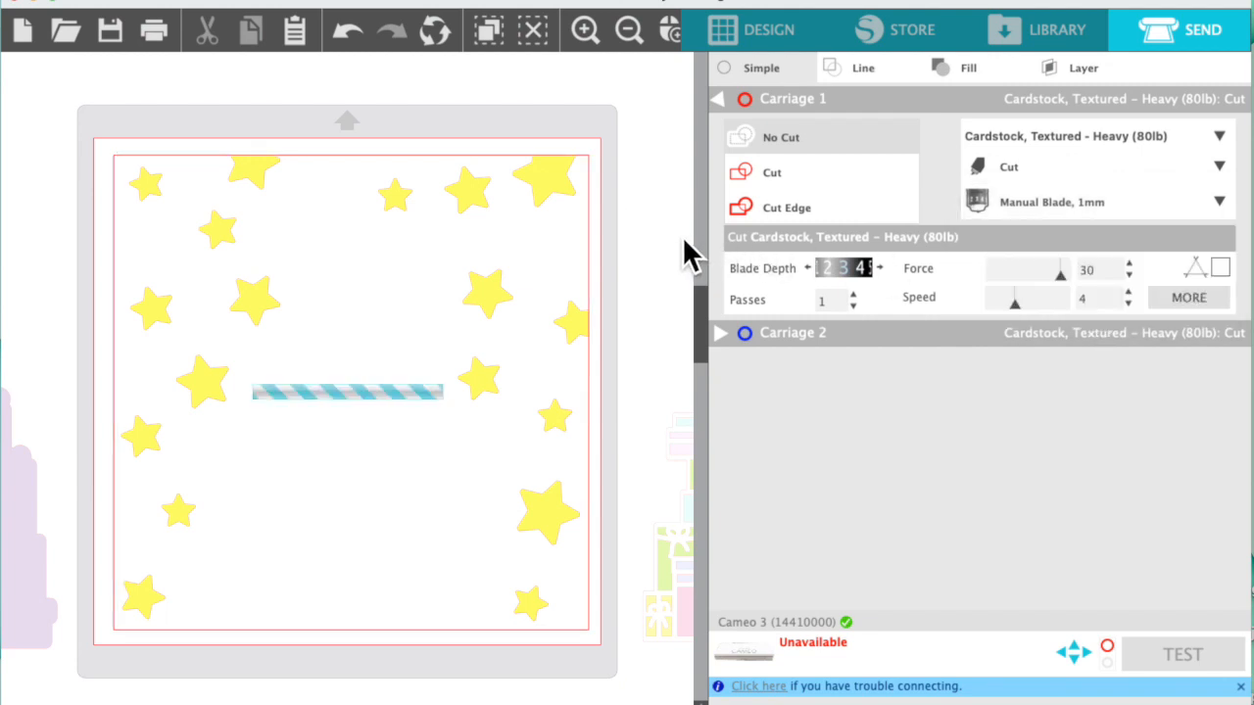
pyautogui.click(887, 269)
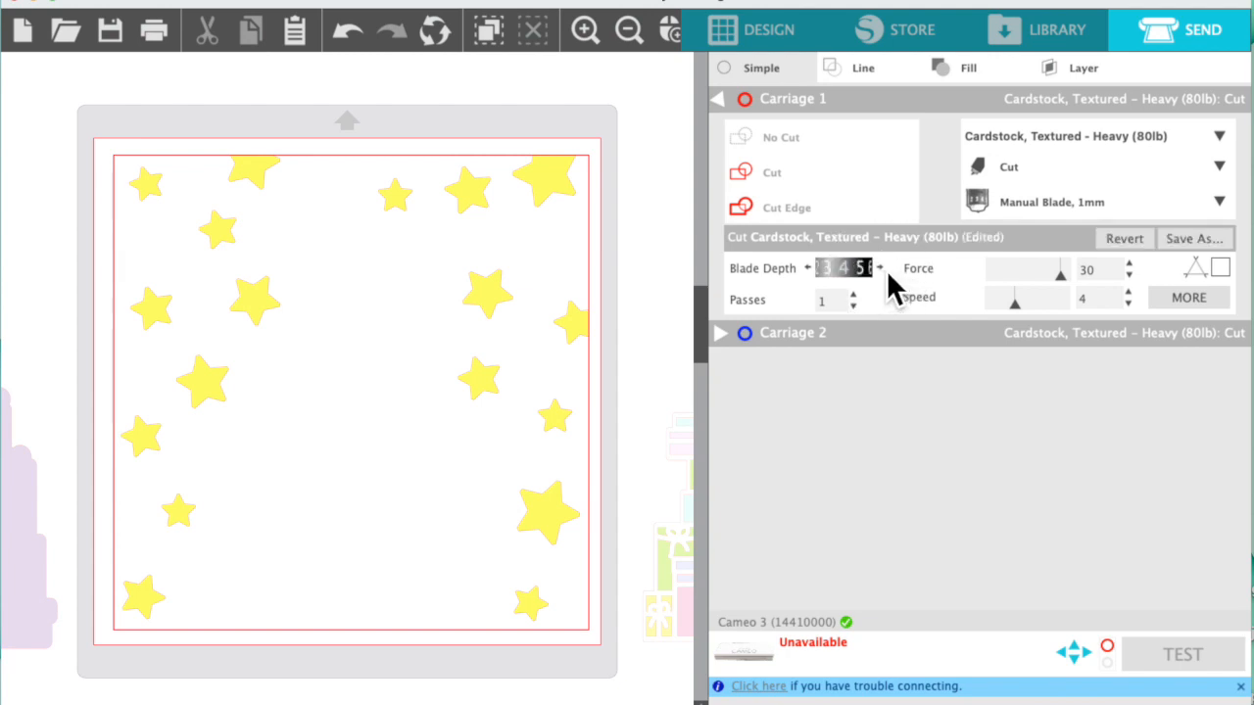
pyautogui.click(1133, 265)
pyautogui.click(1134, 310)
pyautogui.click(1135, 310)
# Assign the stars to Sketch with the Pen on Carriage 2 and return to the design workspace.
pyautogui.click(730, 341)
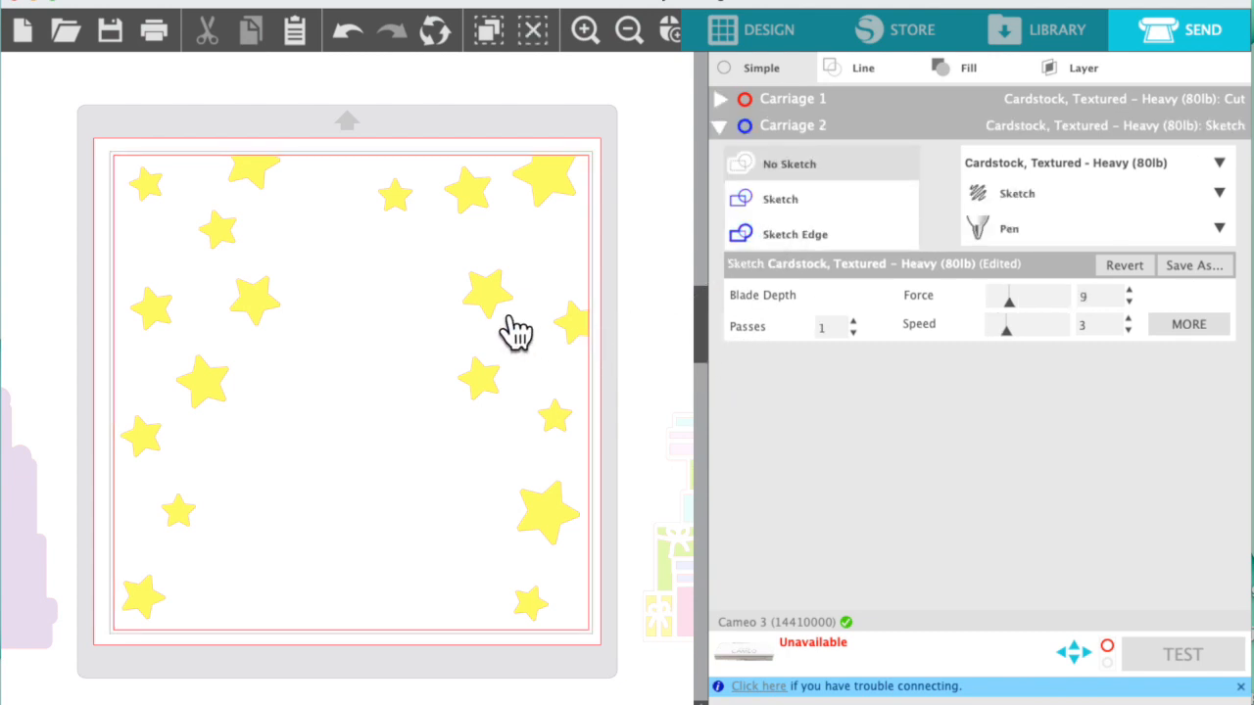
pyautogui.click(778, 206)
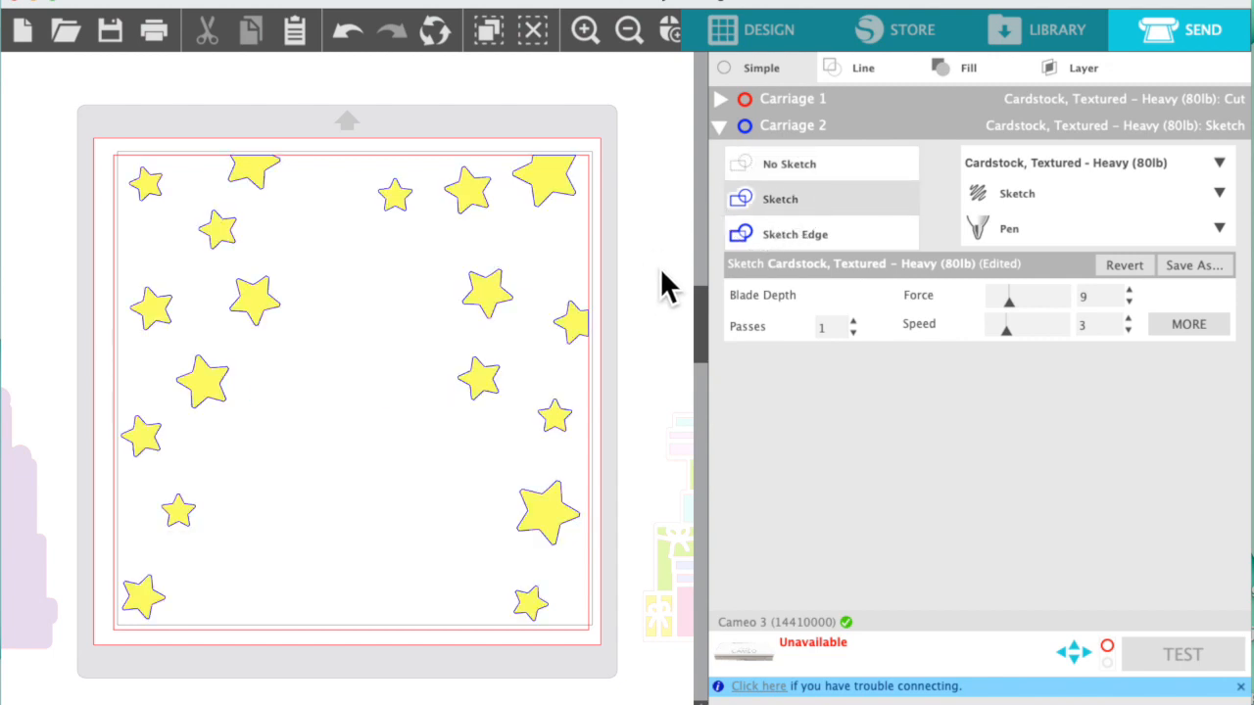
pyautogui.click(685, 264)
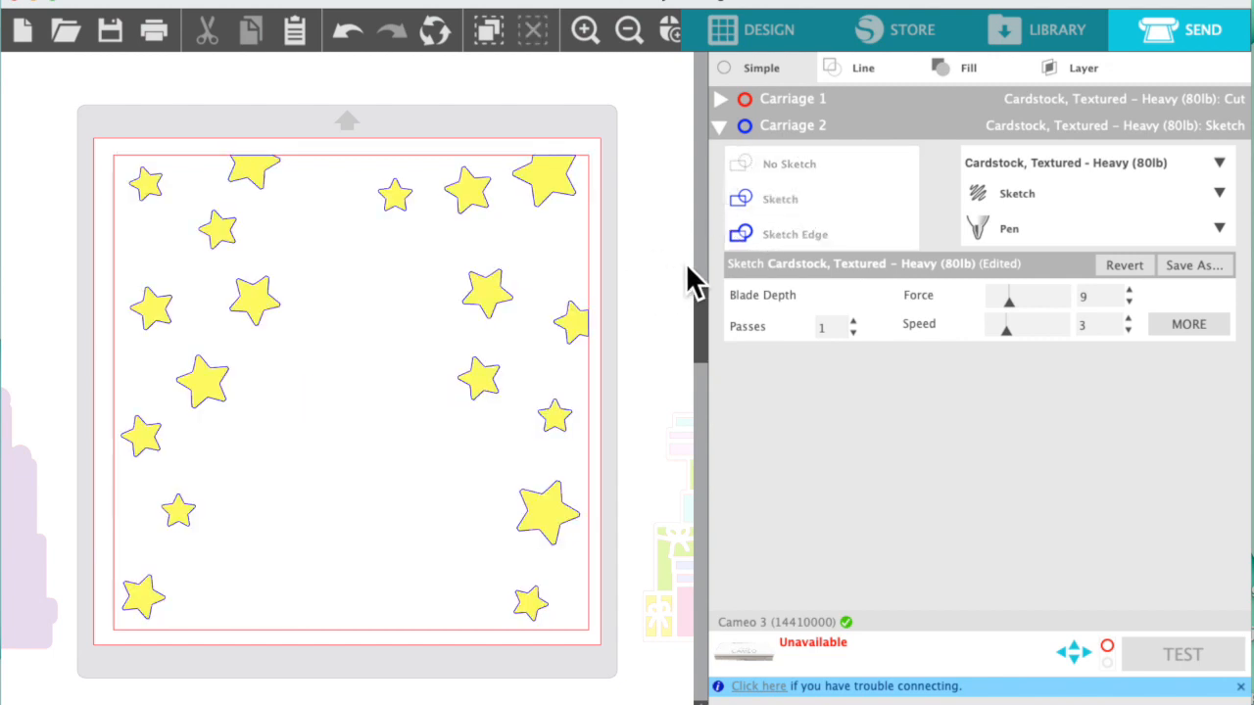
pyautogui.click(596, 291)
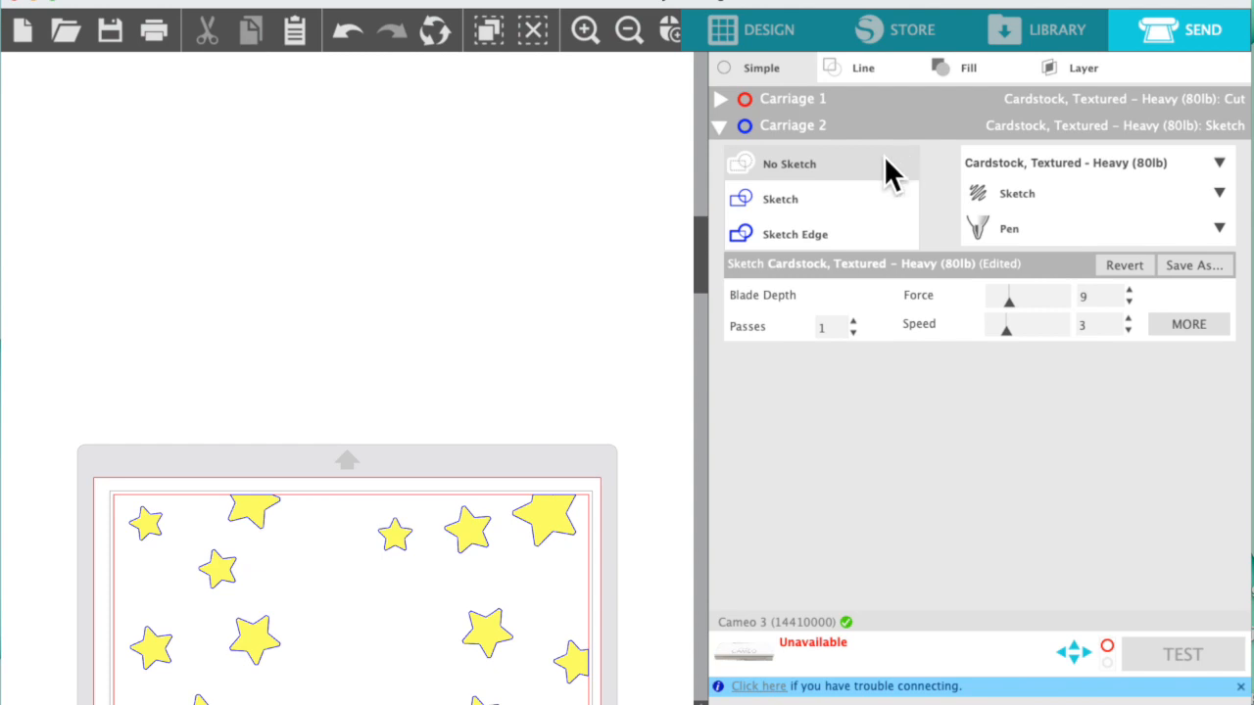
pyautogui.scroll(-8, 533, 293)
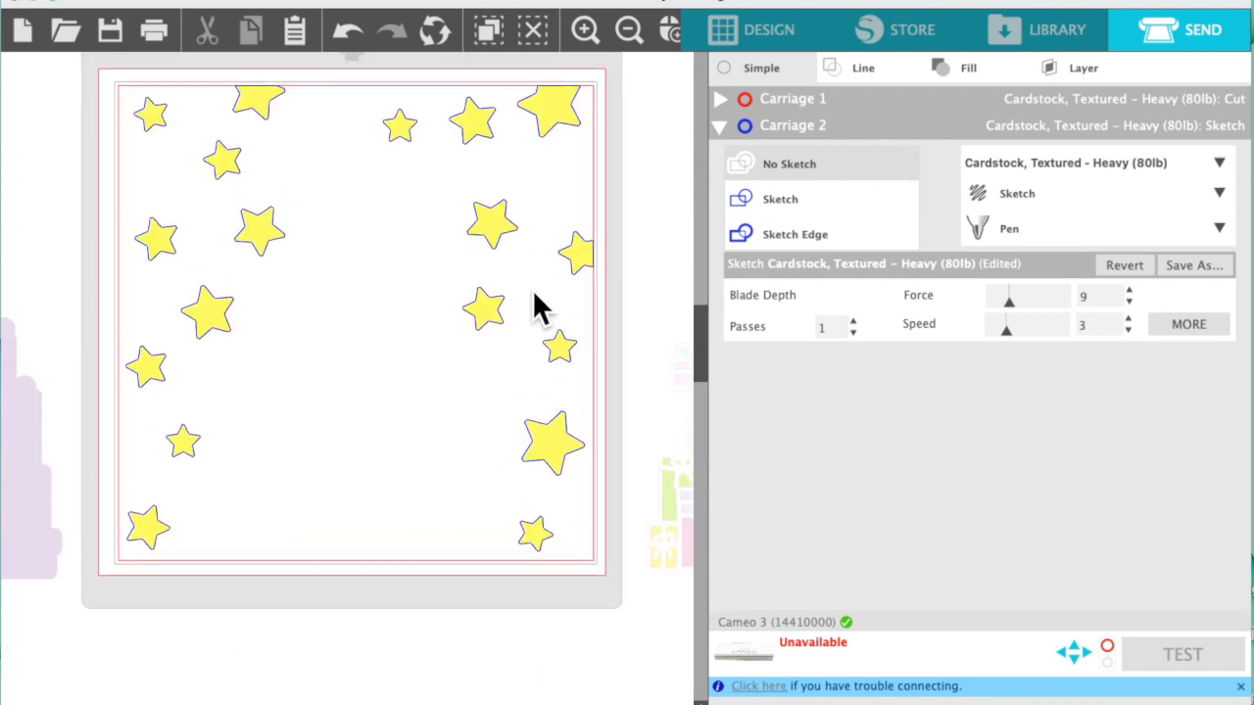
pyautogui.scroll(1, 534, 291)
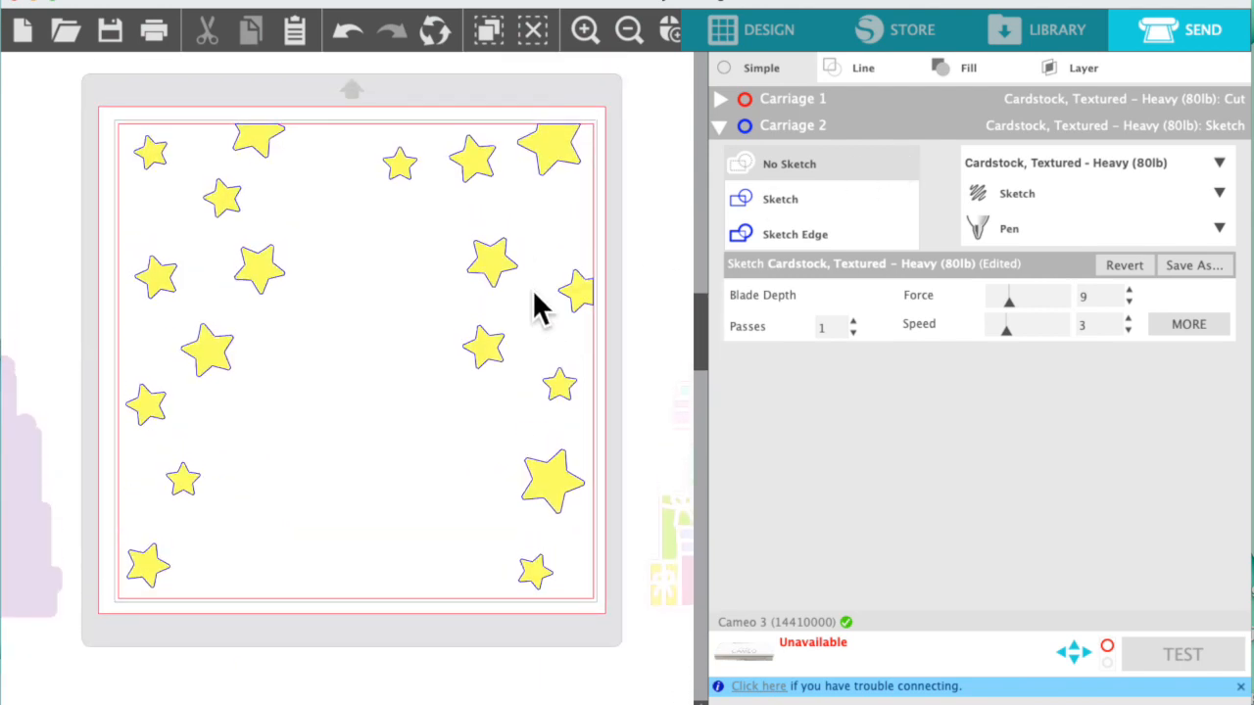
pyautogui.click(812, 35)
pyautogui.click(965, 194)
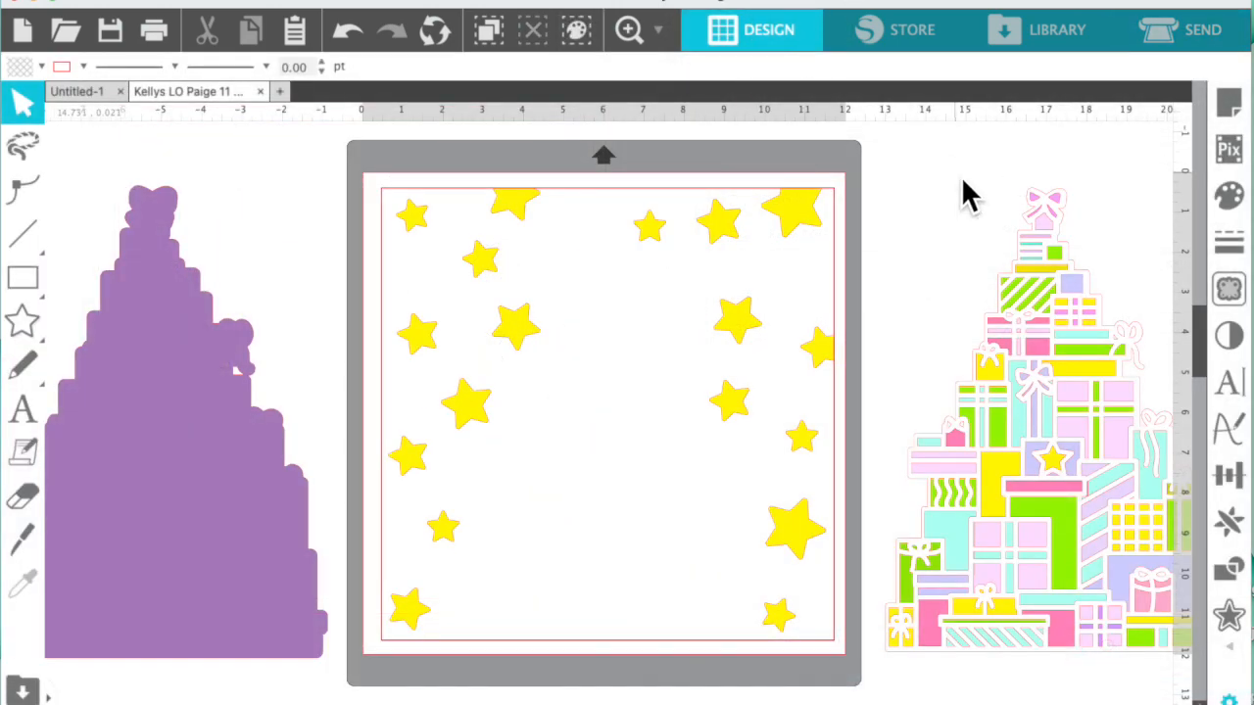
# Place the purple tree silhouette over the stars on the page and draw a horizontal ellipse across it, about 7.14 by 3.55 in.
pyautogui.moveTo(302, 470); pyautogui.dragTo(749, 452)
pyautogui.hscroll(-2, 201, 395)
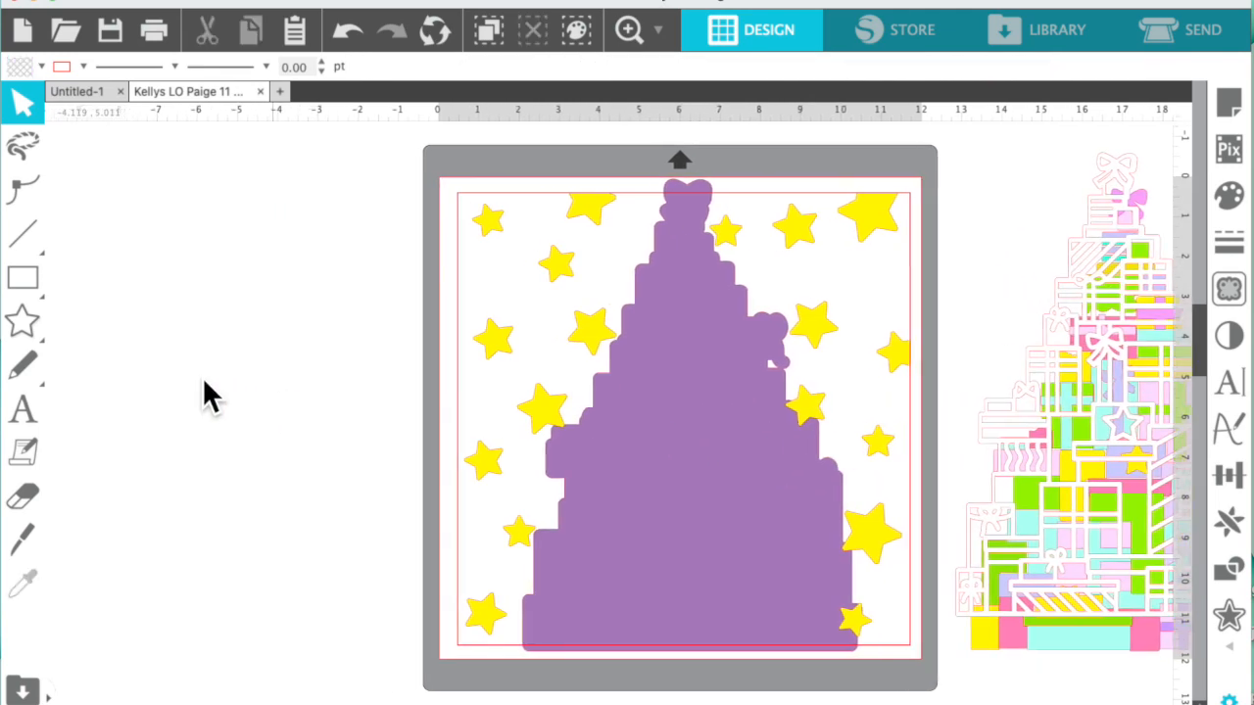
pyautogui.click(154, 279)
pyautogui.moveTo(98, 258); pyautogui.dragTo(775, 453)
pyautogui.click(338, 392)
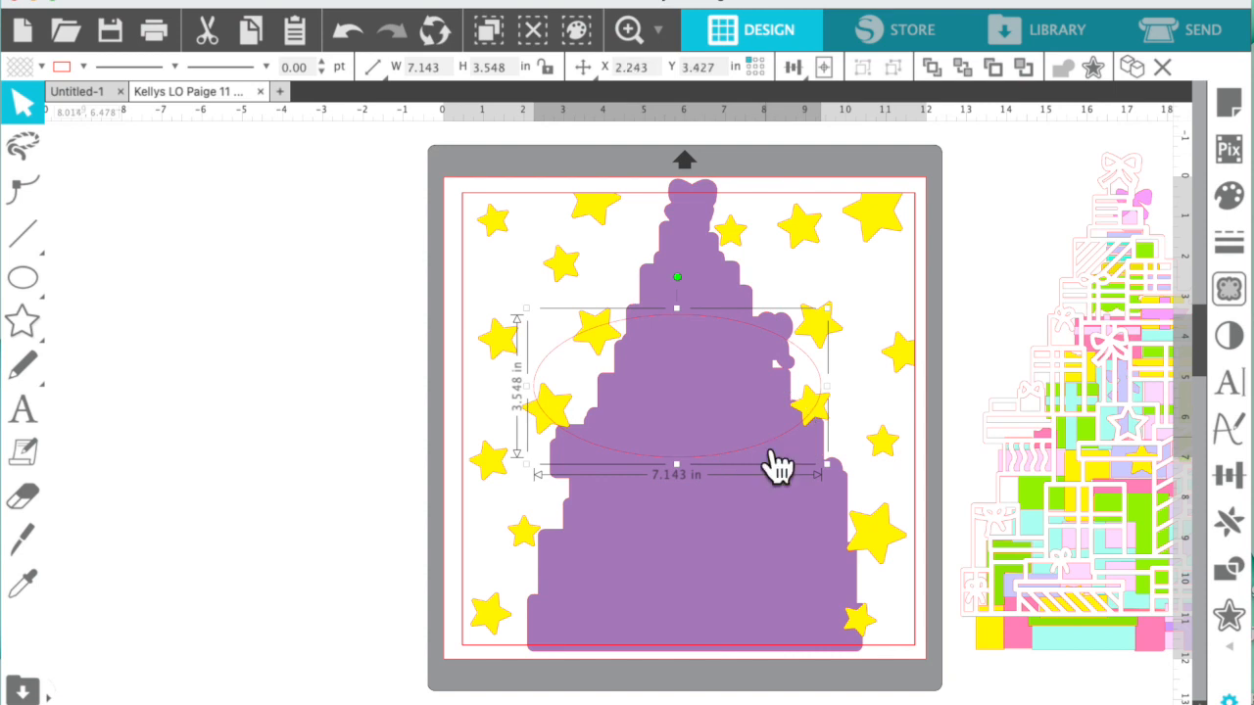
# Enlarge the ellipse to nearly the full page width, about 11.70 in wide and 4.65 in high.
pyautogui.moveTo(526, 464); pyautogui.dragTo(447, 502)
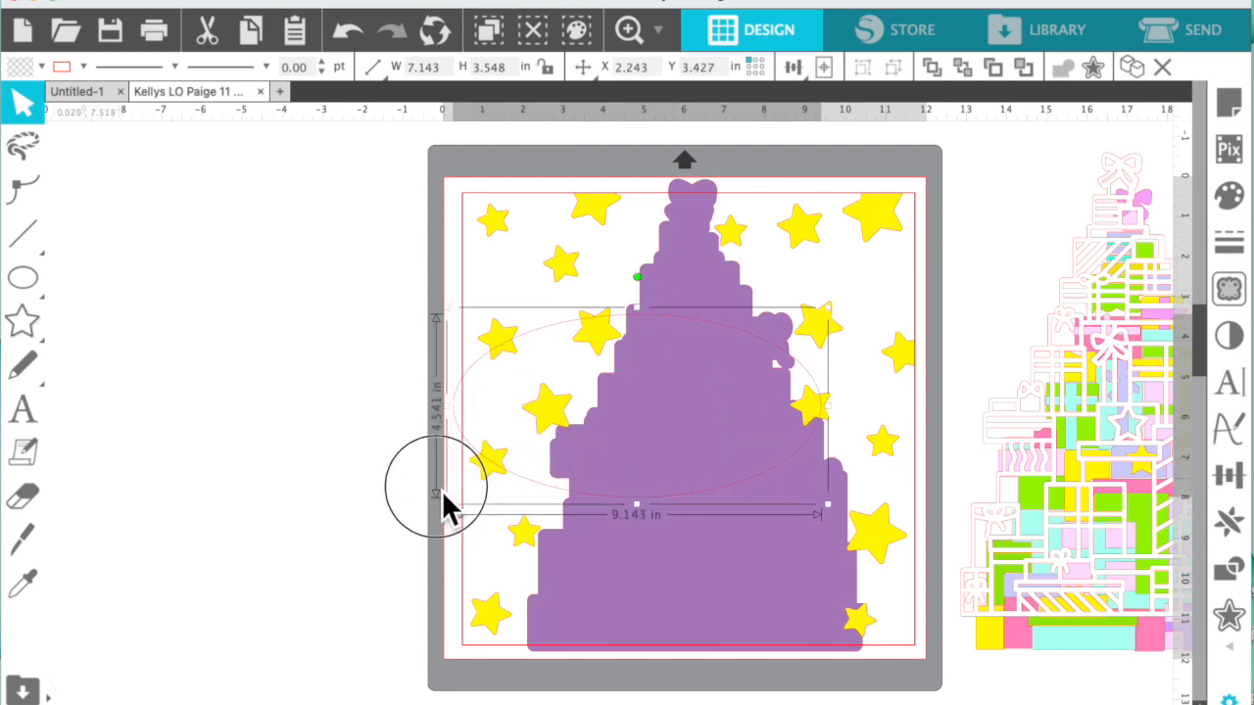
pyautogui.moveTo(832, 509); pyautogui.dragTo(945, 514)
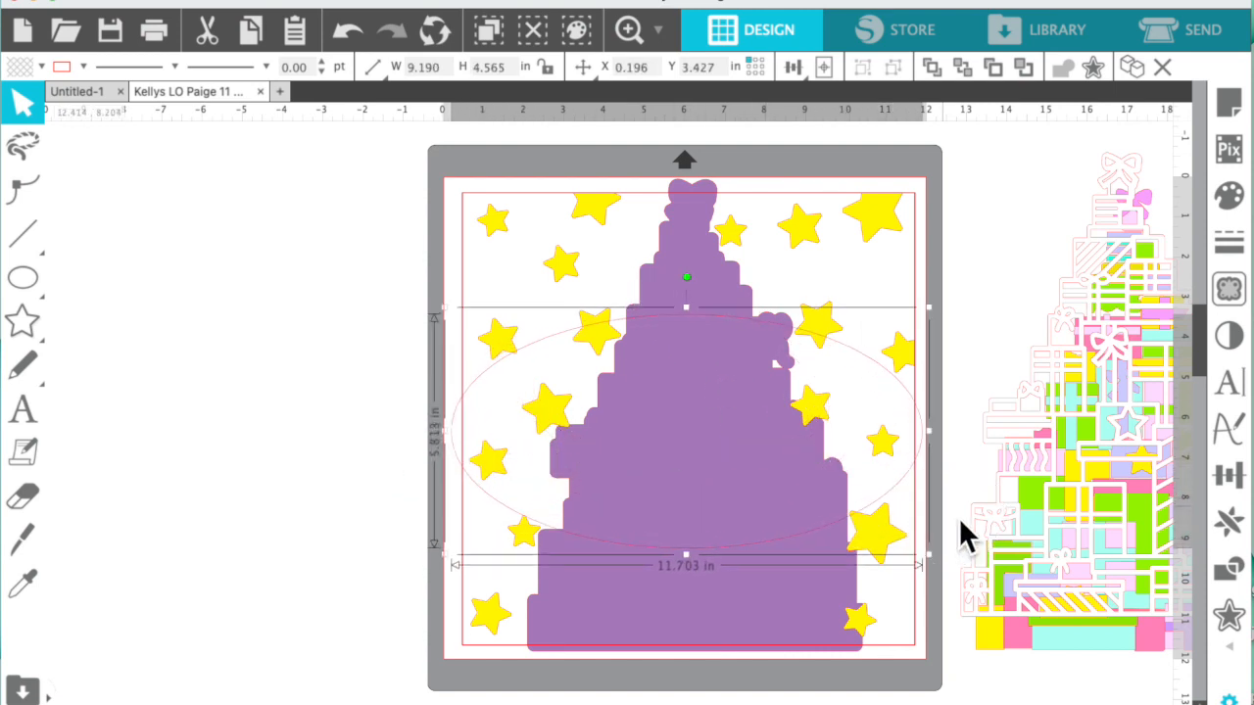
pyautogui.moveTo(686, 554); pyautogui.dragTo(685, 509)
# Move the purple tree silhouette, the stars and the square border off the page to the left, leaving the ellipse.
pyautogui.moveTo(697, 623); pyautogui.dragTo(156, 616)
pyautogui.click(411, 637)
pyautogui.moveTo(498, 621); pyautogui.dragTo(2, 590)
pyautogui.click(519, 645)
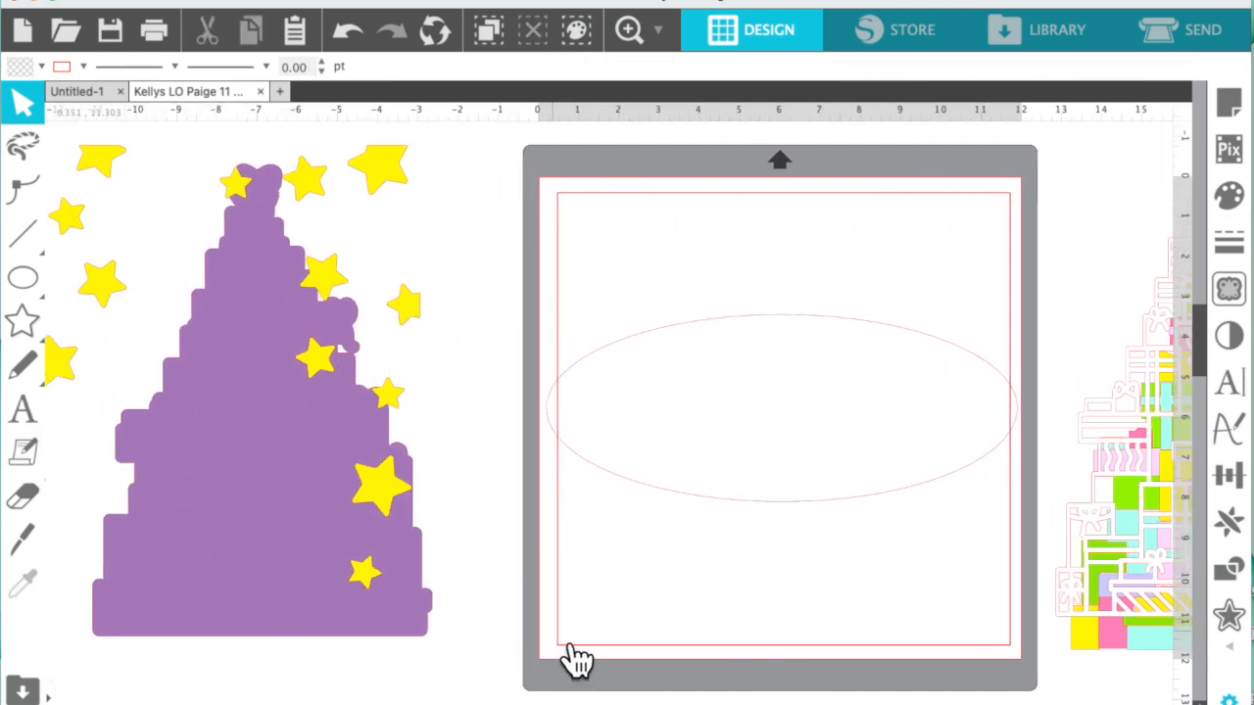
pyautogui.hscroll(-2, 576, 662)
# Duplicate the ellipse about 1.1 in higher and combine the two overlapping ellipses into one compound path.
pyautogui.click(758, 487)
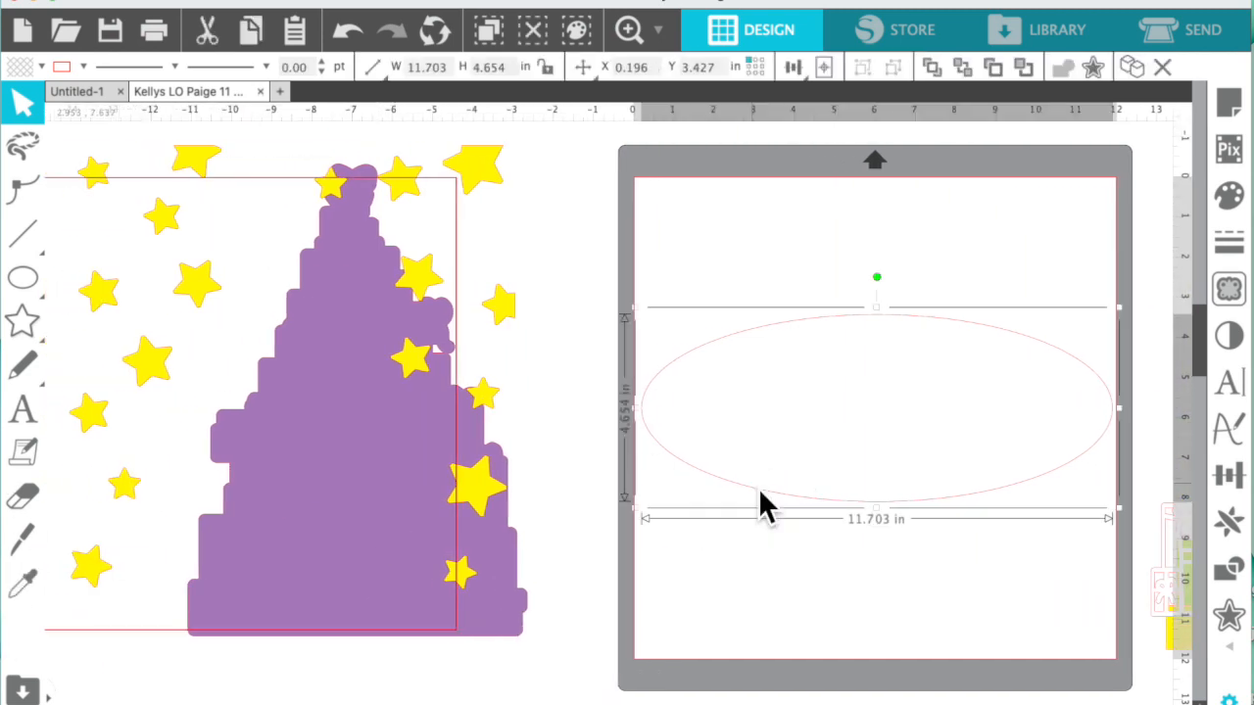
pyautogui.moveTo(756, 484); pyautogui.dragTo(736, 436)
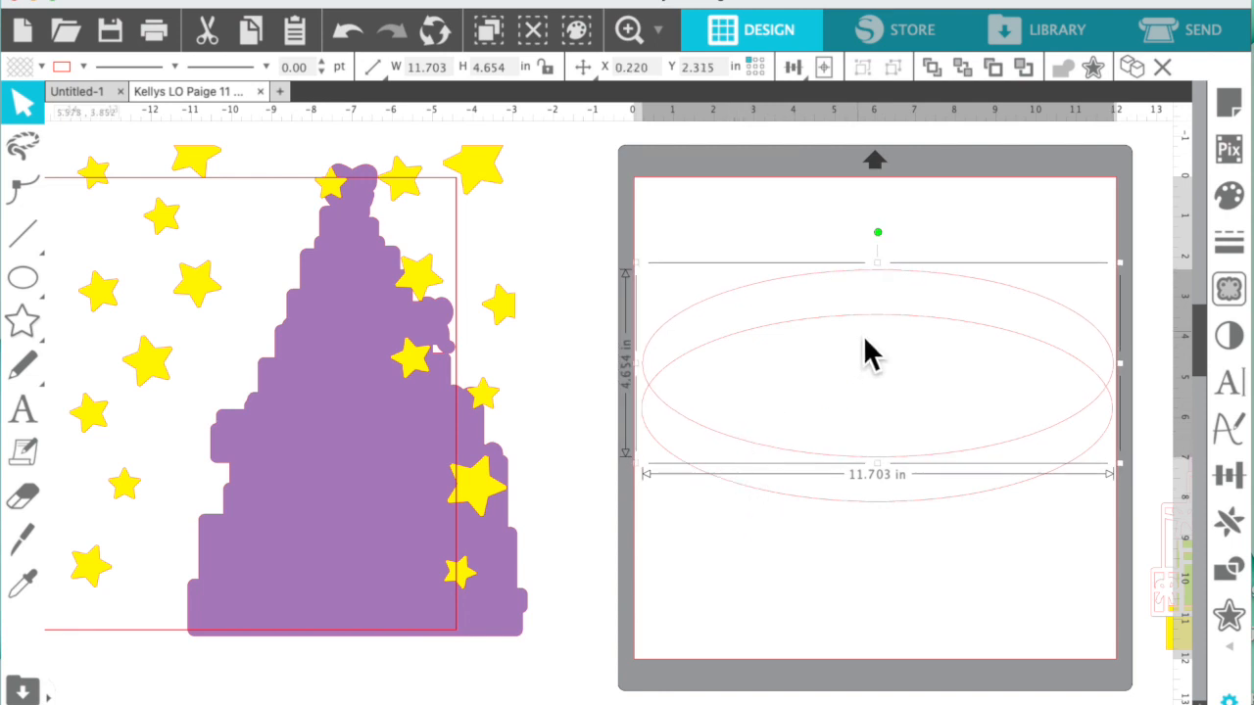
pyautogui.press('super+a')
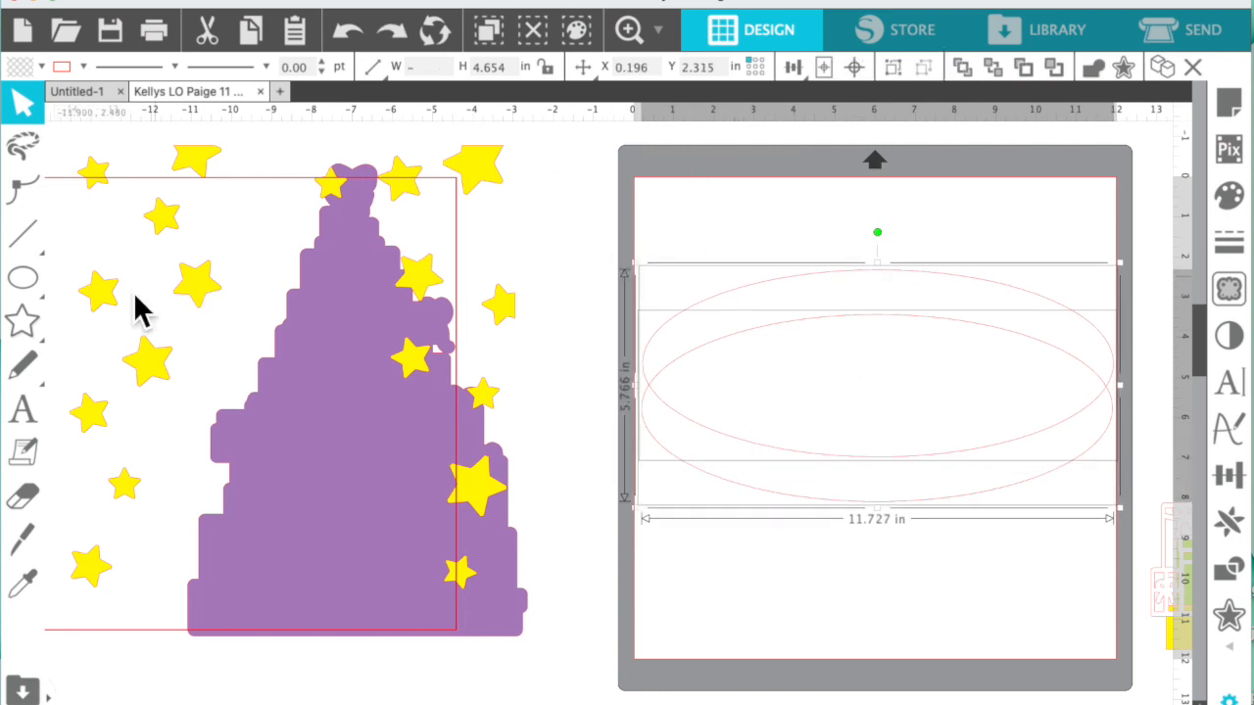
pyautogui.click(382, 0)
pyautogui.click(436, 224)
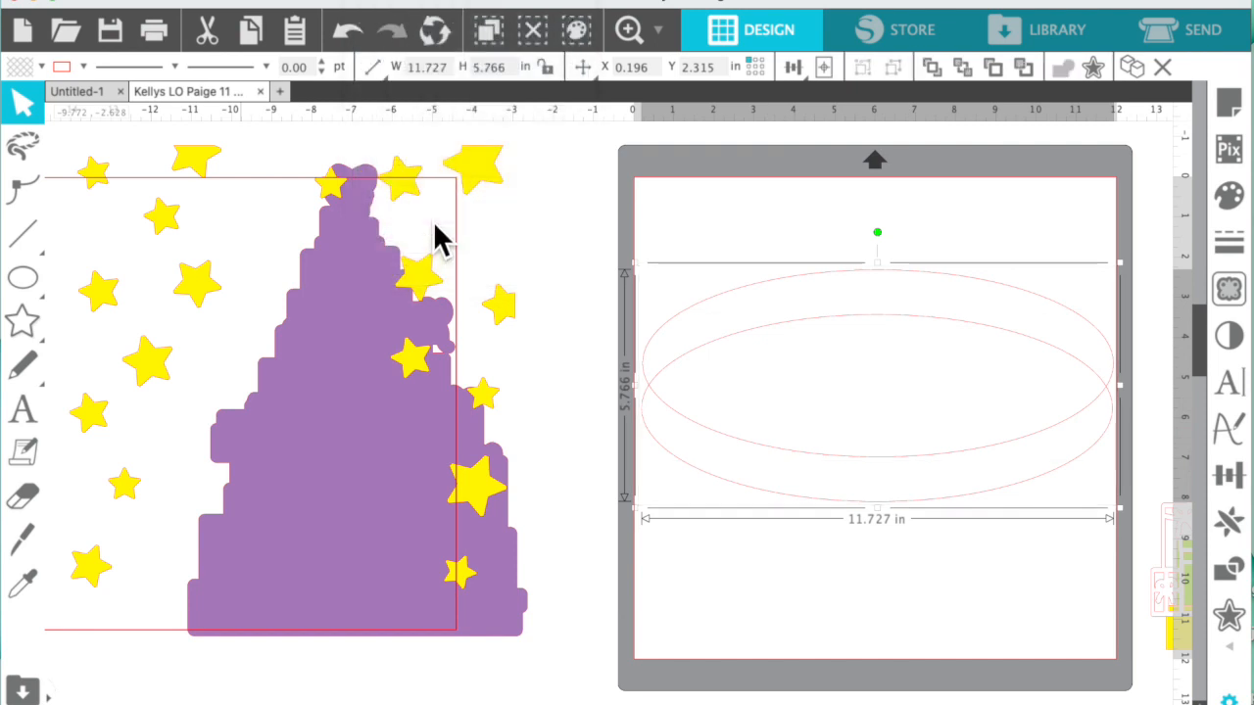
# Cut through the overlapping ends of the ellipses with the Knife, then separate and delete the lower crescent.
pyautogui.click(23, 538)
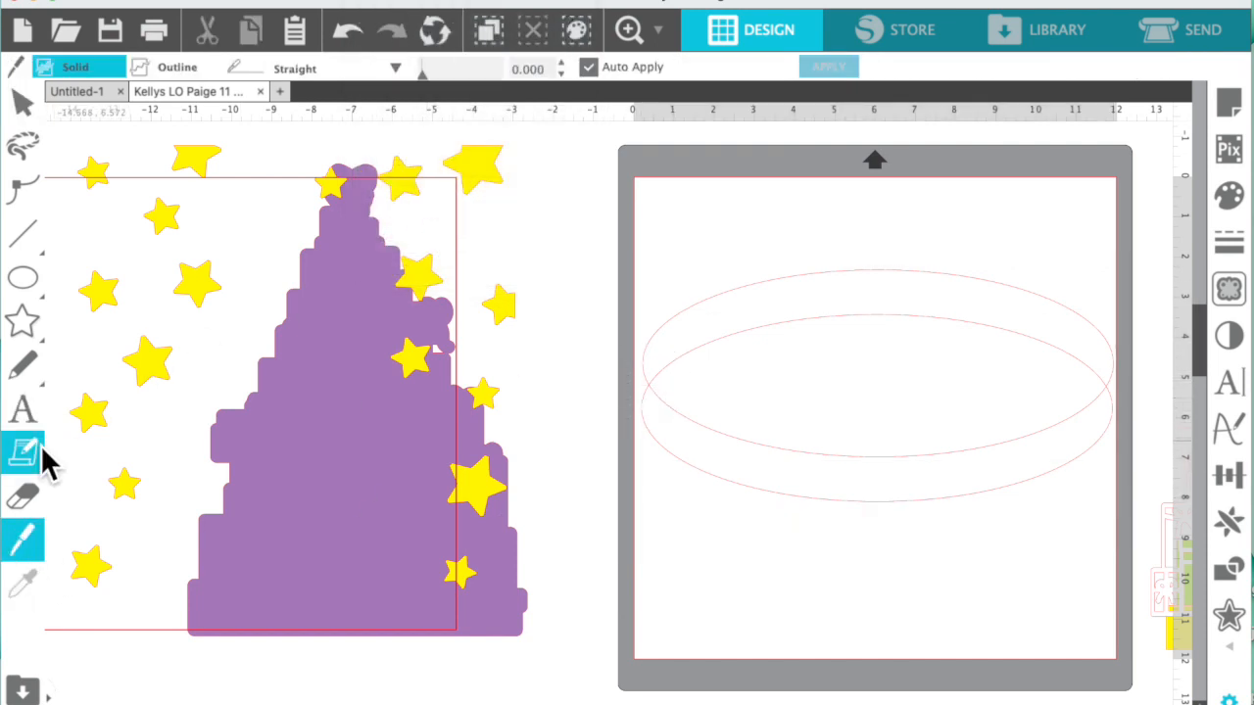
pyautogui.moveTo(1105, 392); pyautogui.dragTo(1121, 394)
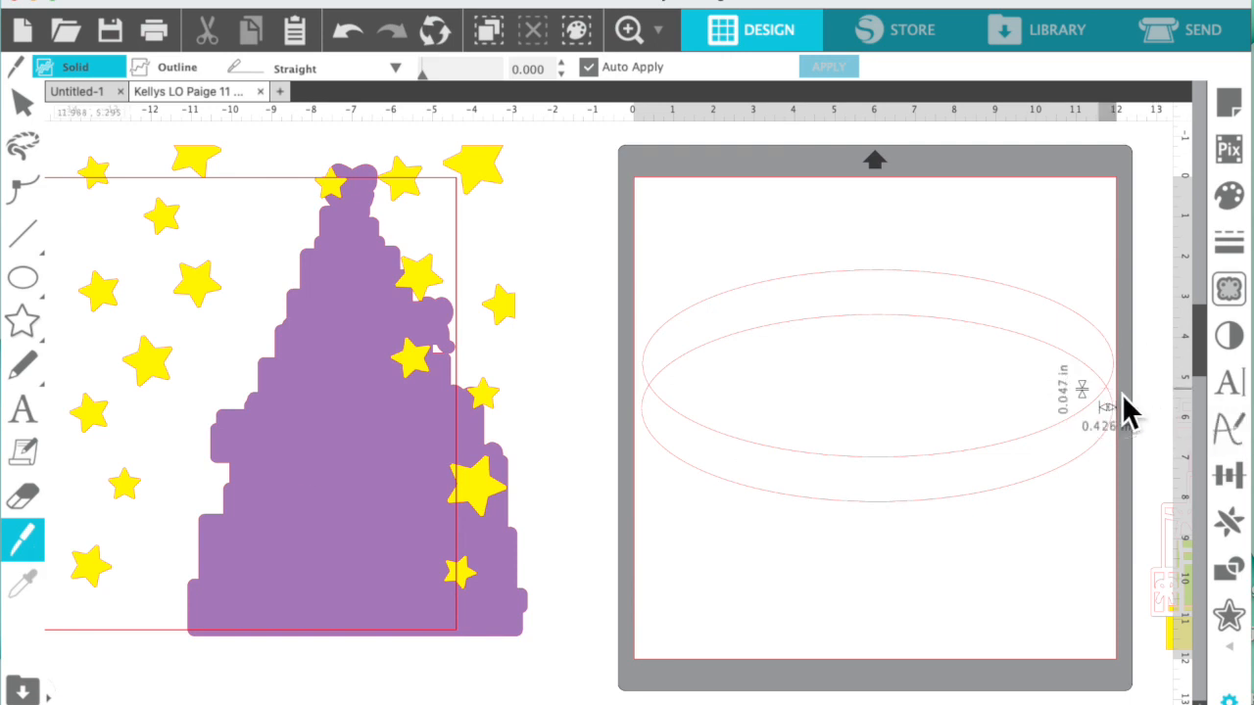
pyautogui.click(36, 116)
pyautogui.moveTo(980, 532); pyautogui.dragTo(970, 646)
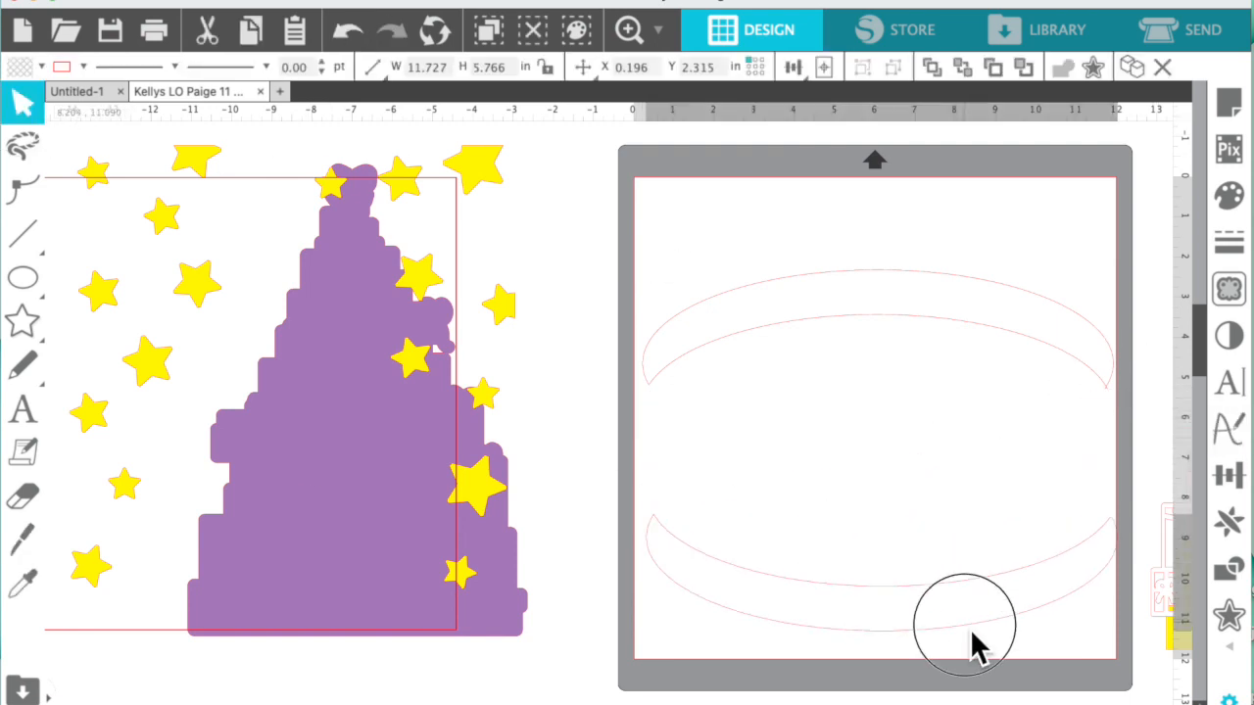
pyautogui.press('Delete')
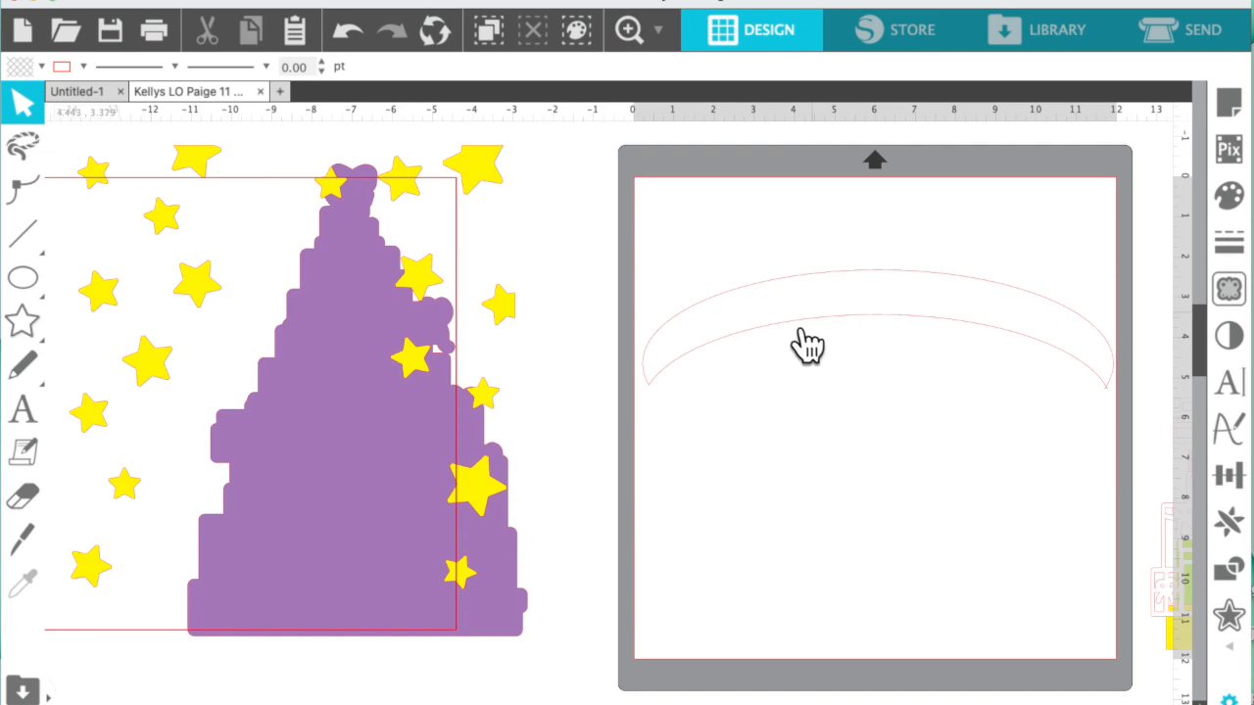
# Stretch the remaining arch past both page edges, to about 13 in wide and 3.15 in high.
pyautogui.click(685, 364)
pyautogui.moveTo(638, 264); pyautogui.dragTo(600, 262)
pyautogui.moveTo(1126, 399); pyautogui.dragTo(1143, 408)
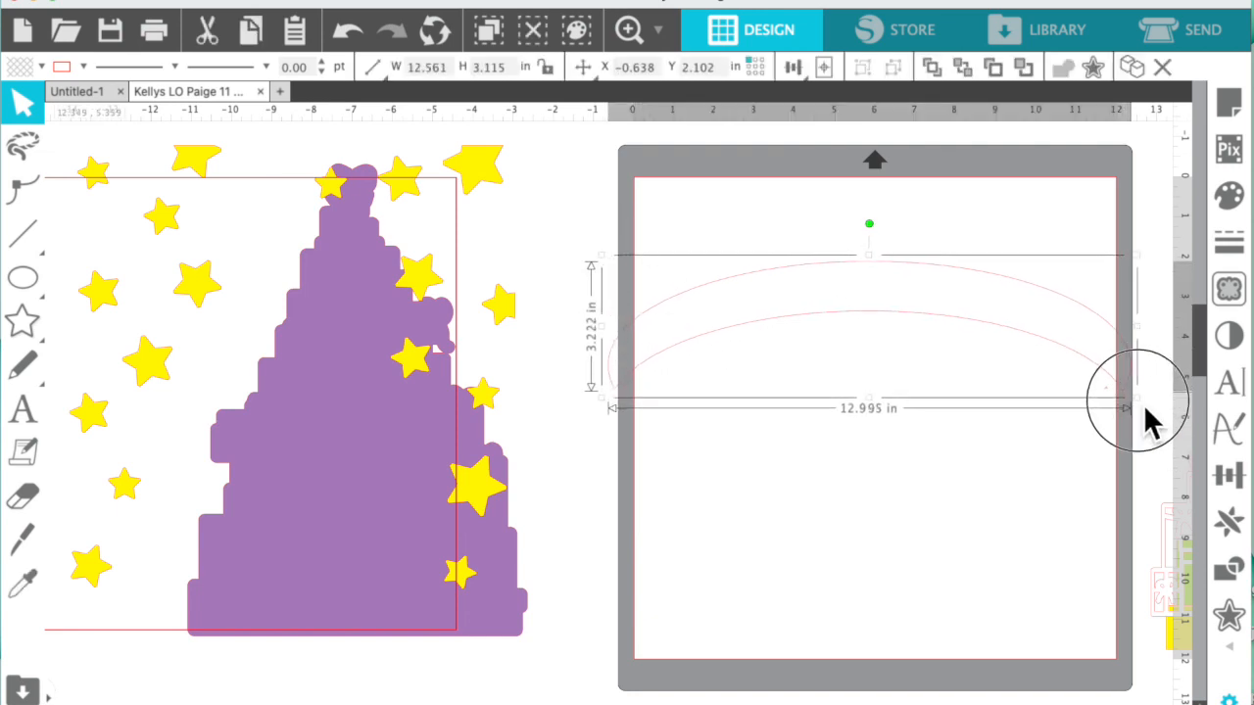
pyautogui.moveTo(867, 256); pyautogui.dragTo(879, 281)
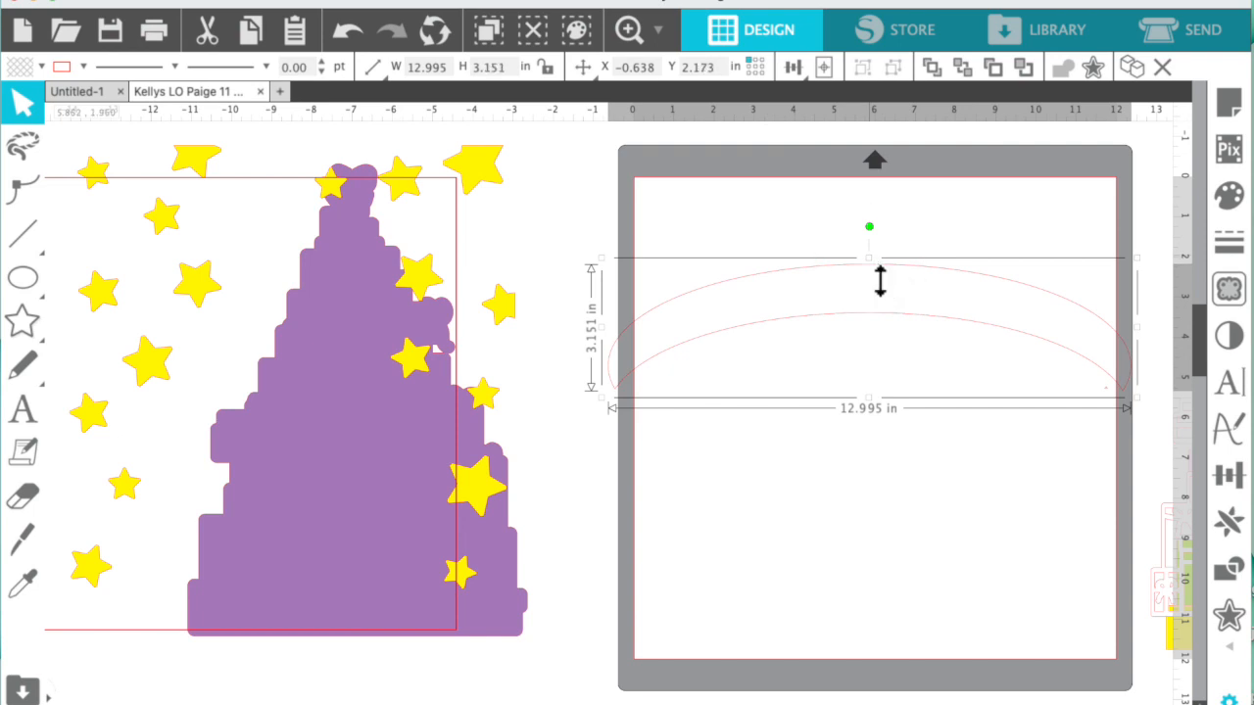
pyautogui.click(877, 456)
# Slice the arch at both page edges with the Knife and delete the overhanging end pieces.
pyautogui.click(26, 541)
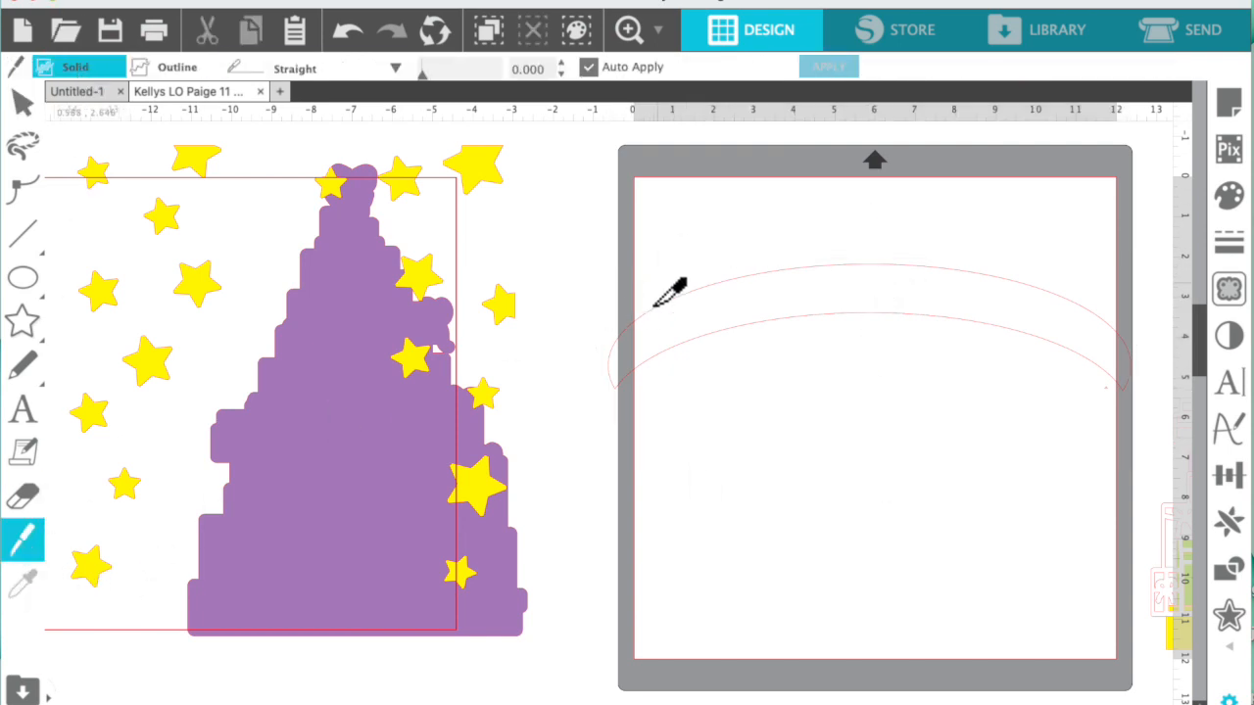
pyautogui.moveTo(634, 296); pyautogui.dragTo(633, 380)
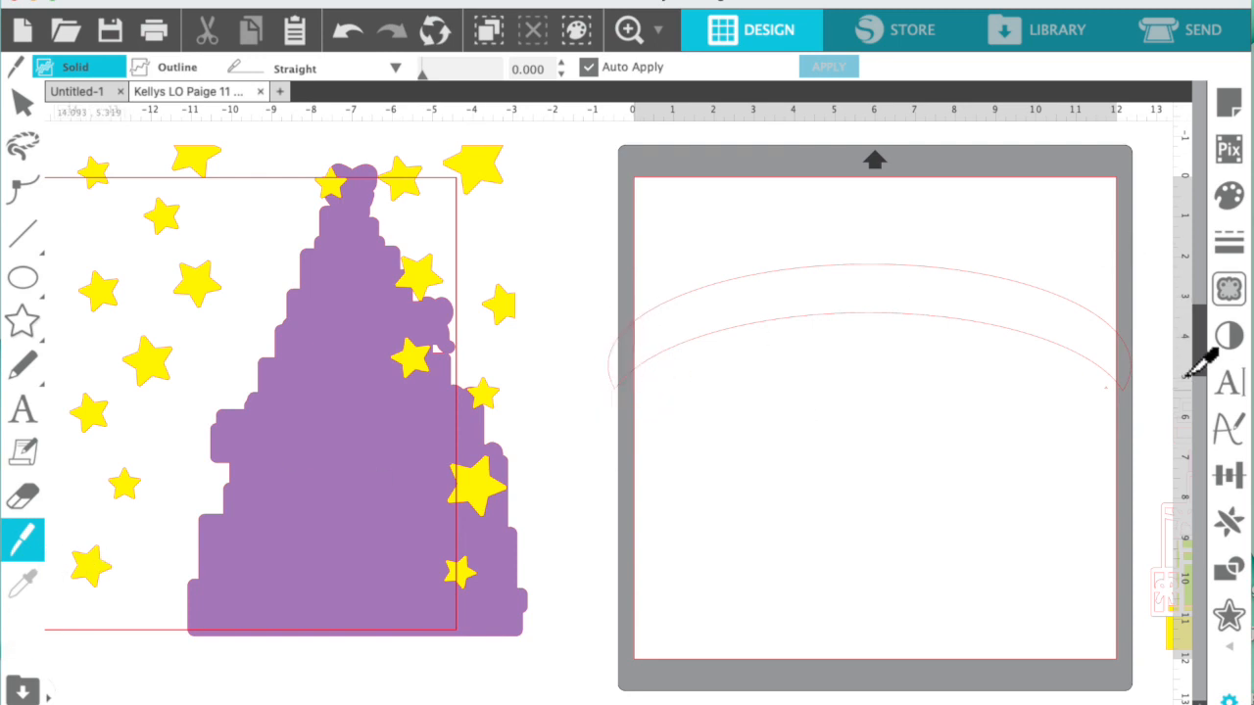
pyautogui.moveTo(1117, 323); pyautogui.dragTo(1107, 412)
pyautogui.click(22, 103)
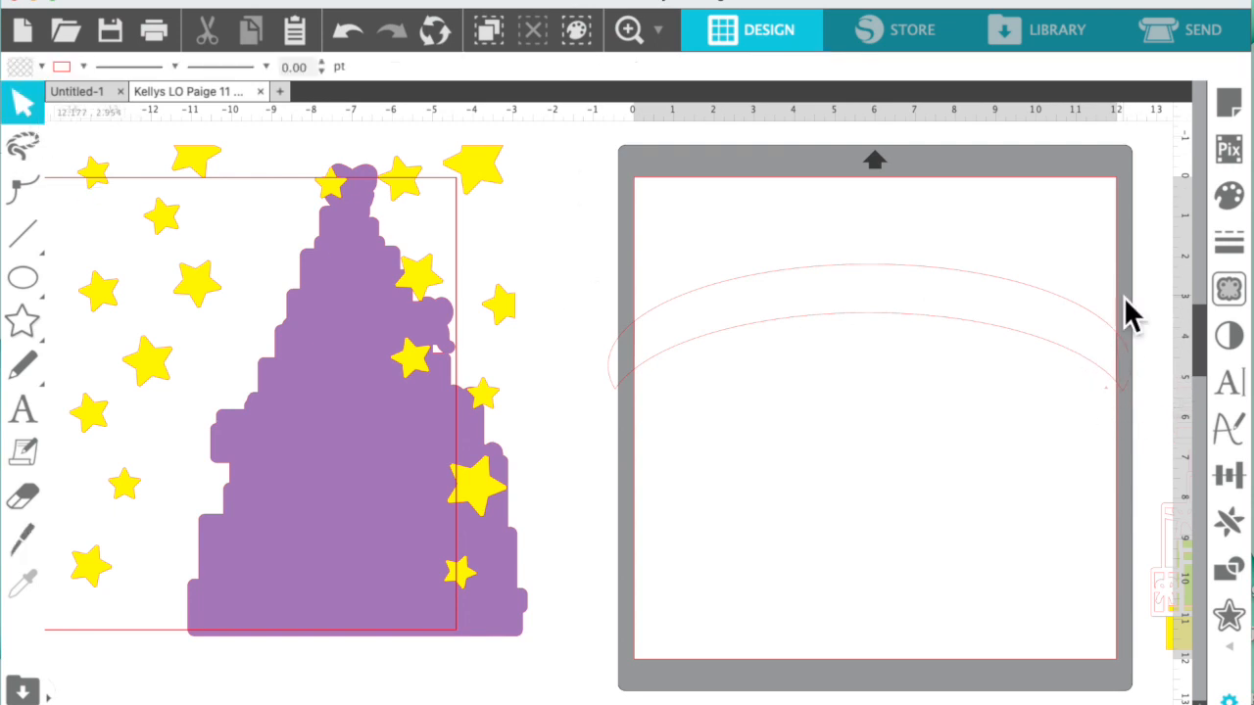
pyautogui.moveTo(1019, 335); pyautogui.dragTo(983, 323)
pyautogui.click(1125, 382)
pyautogui.press('Delete')
# Reposition the trimmed arch and size it to the page width, about 11.99 in wide and 2.92 in high.
pyautogui.click(1037, 325)
pyautogui.moveTo(1042, 328); pyautogui.dragTo(1139, 336)
pyautogui.moveTo(647, 414); pyautogui.dragTo(648, 404)
pyautogui.moveTo(867, 308); pyautogui.dragTo(851, 307)
# Fill the trimmed arch with pale yellow-green and close the fill settings.
pyautogui.click(1231, 199)
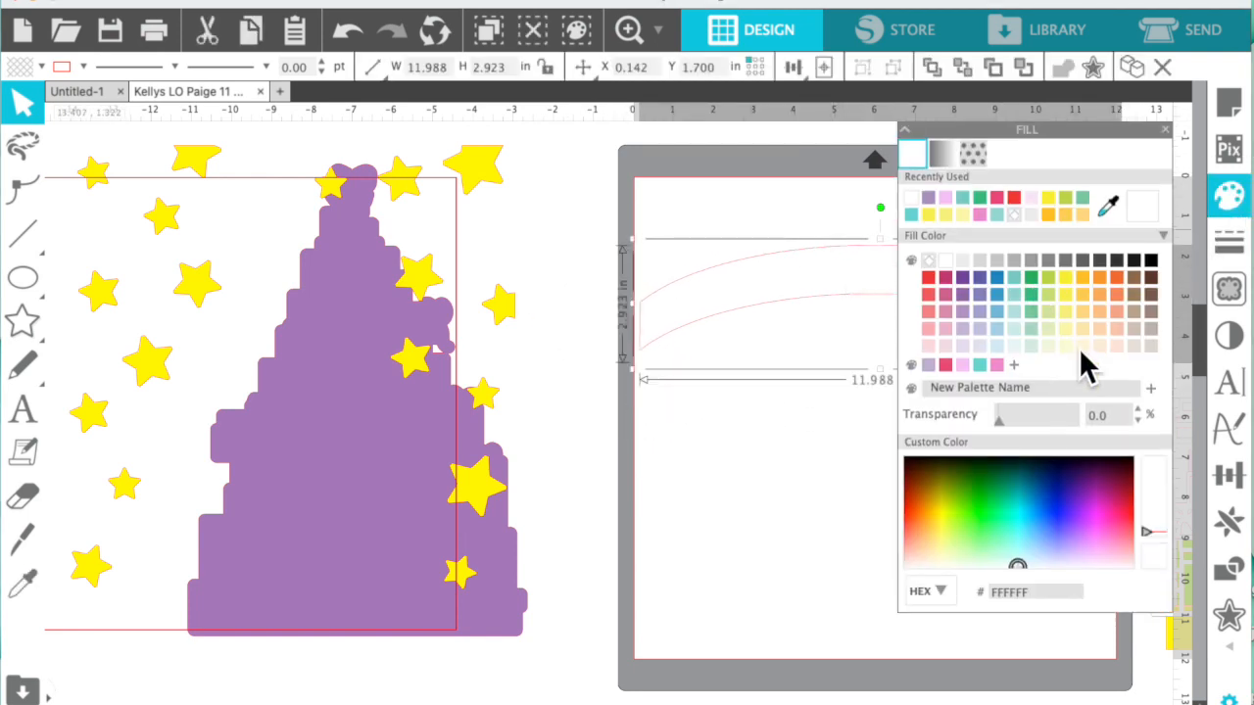
pyautogui.click(1049, 347)
pyautogui.click(1165, 129)
# Move the purple tree silhouette back onto the page and lower the pale green arch across its upper part.
pyautogui.moveTo(386, 574); pyautogui.dragTo(921, 580)
pyautogui.moveTo(985, 323); pyautogui.dragTo(977, 370)
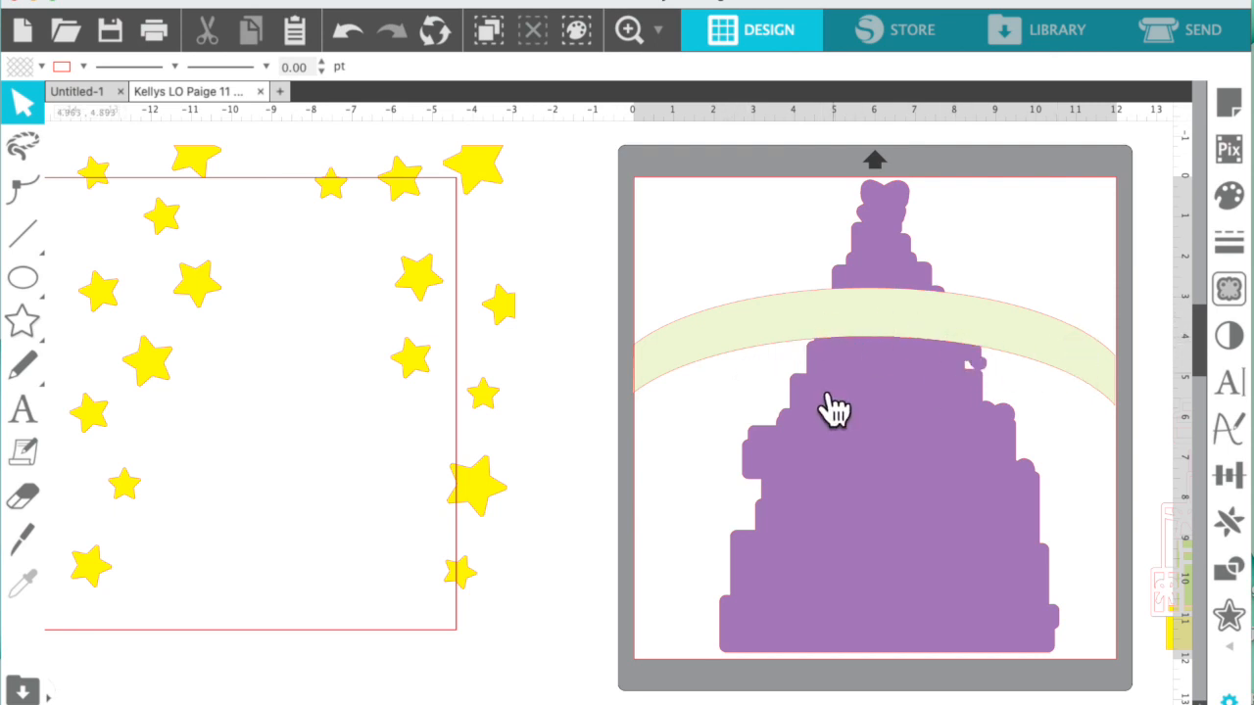
# Center the cropped star group and the 11.25-inch square border on the page.
pyautogui.click(484, 480)
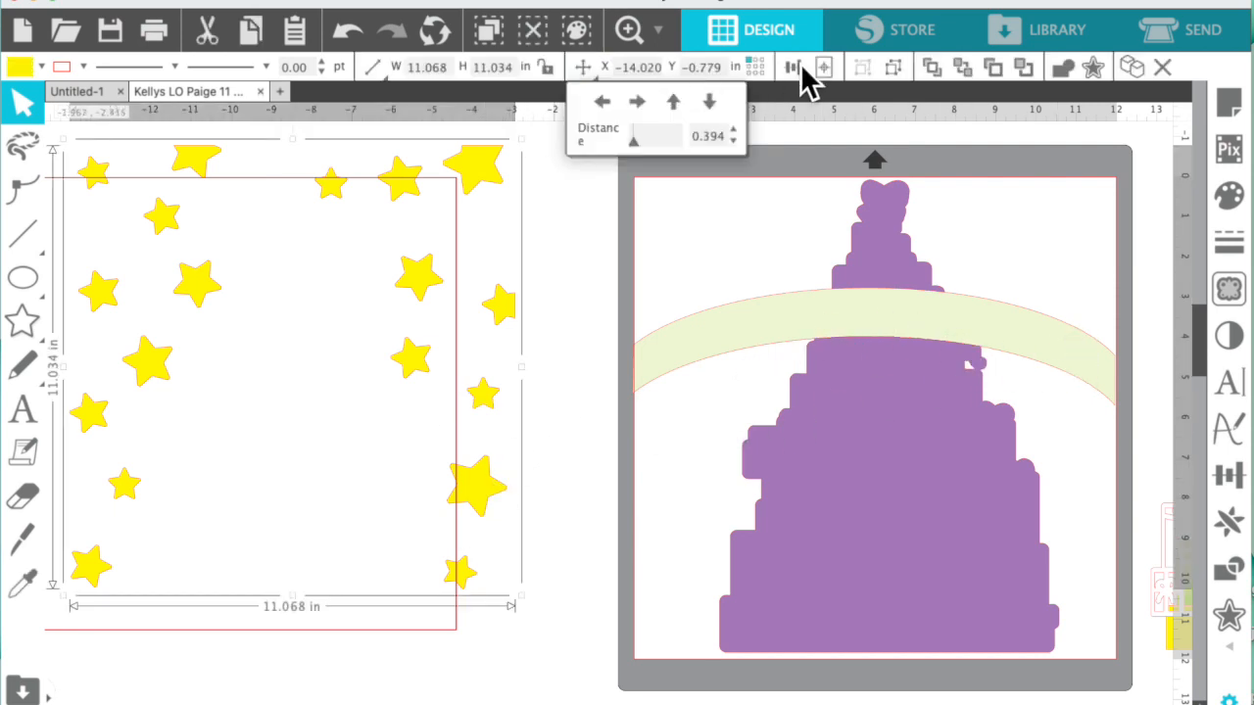
pyautogui.click(824, 67)
pyautogui.click(457, 375)
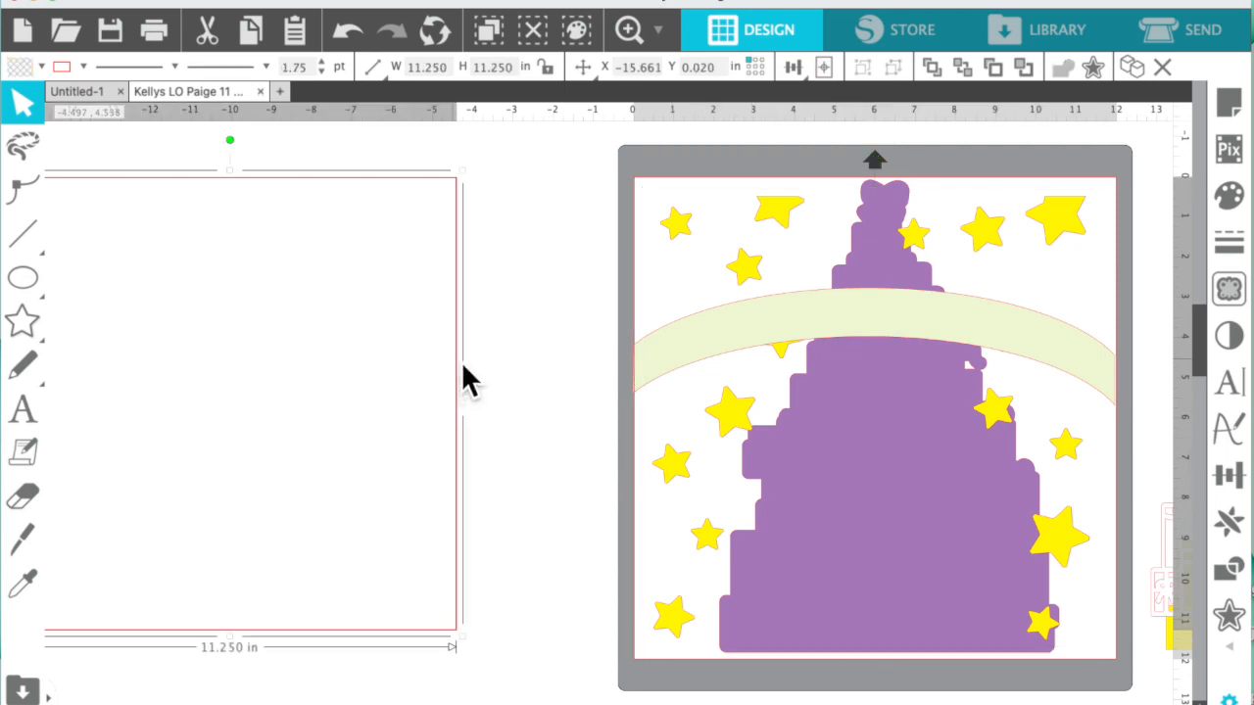
pyautogui.click(823, 68)
pyautogui.hscroll(2, 896, 441)
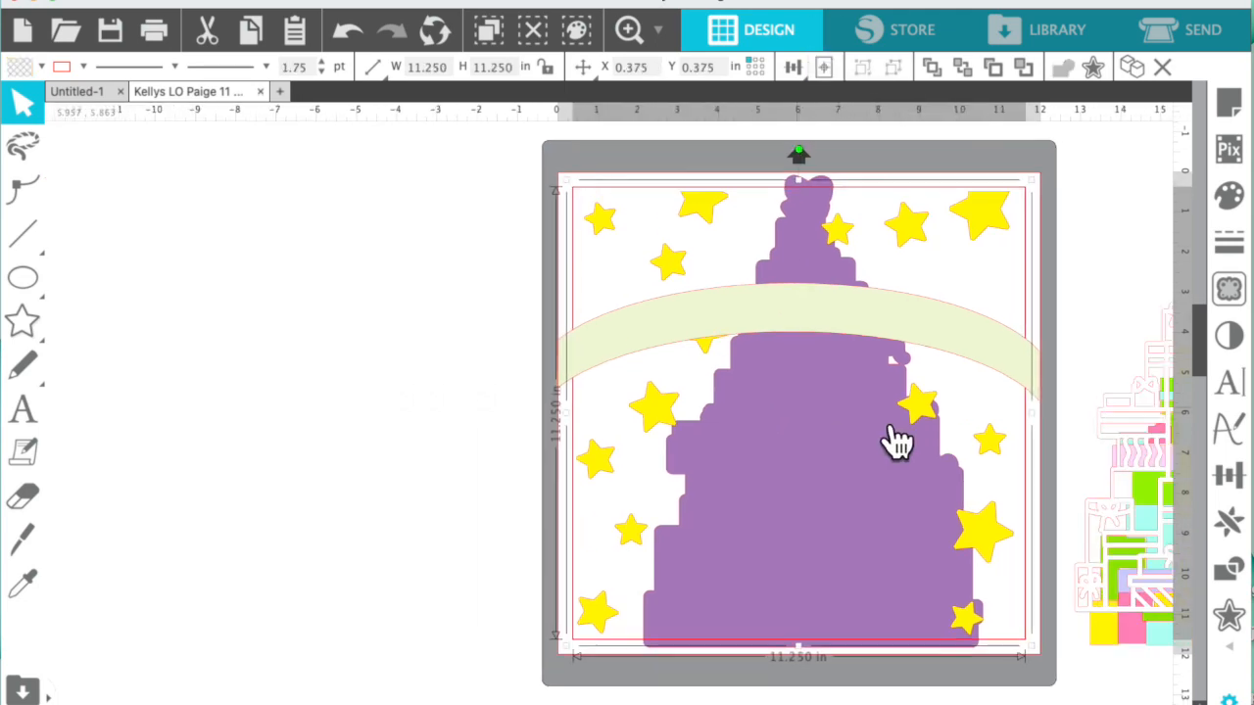
# Layer the white gift-stack outline and the coloured gift pieces onto the purple tree silhouette on the page.
pyautogui.hscroll(5, 896, 441)
pyautogui.click(968, 449)
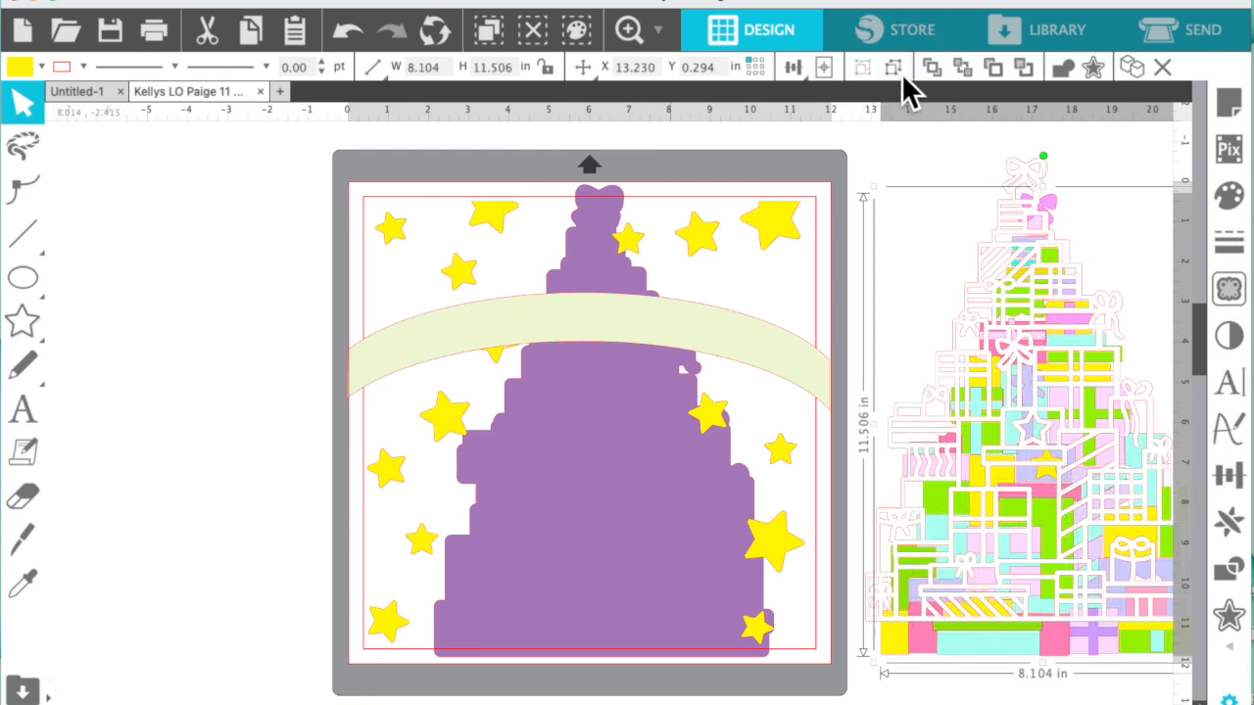
pyautogui.moveTo(979, 288); pyautogui.dragTo(563, 318)
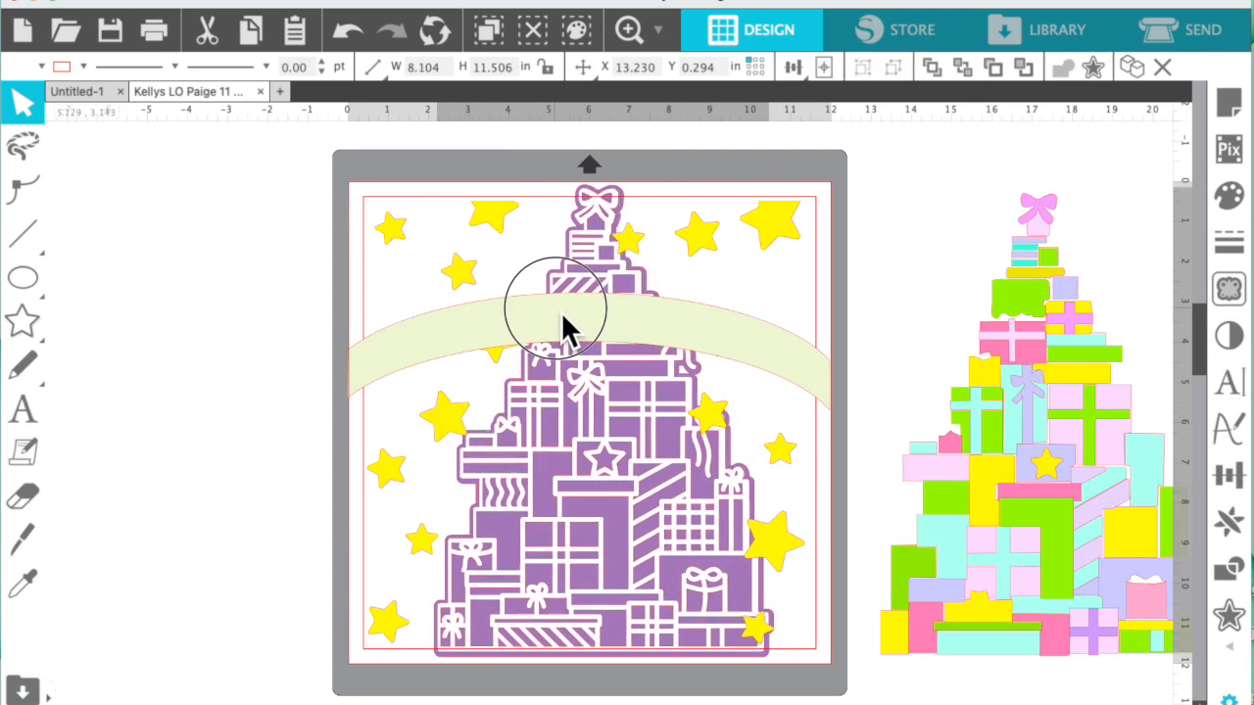
pyautogui.click(560, 312)
pyautogui.hscroll(3, 1102, 447)
pyautogui.moveTo(784, 182); pyautogui.dragTo(629, 638)
pyautogui.click(803, 616)
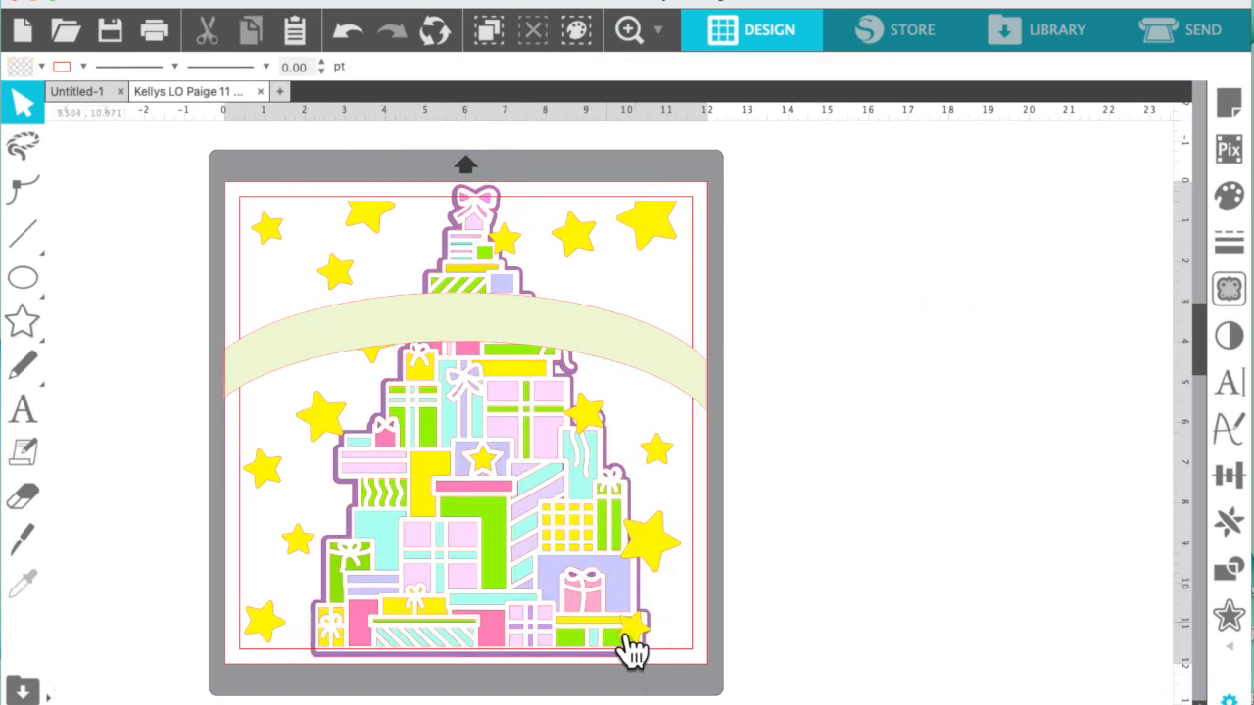
# Send the yellow star group behind the layered gift-stack tree.
pyautogui.click(679, 555)
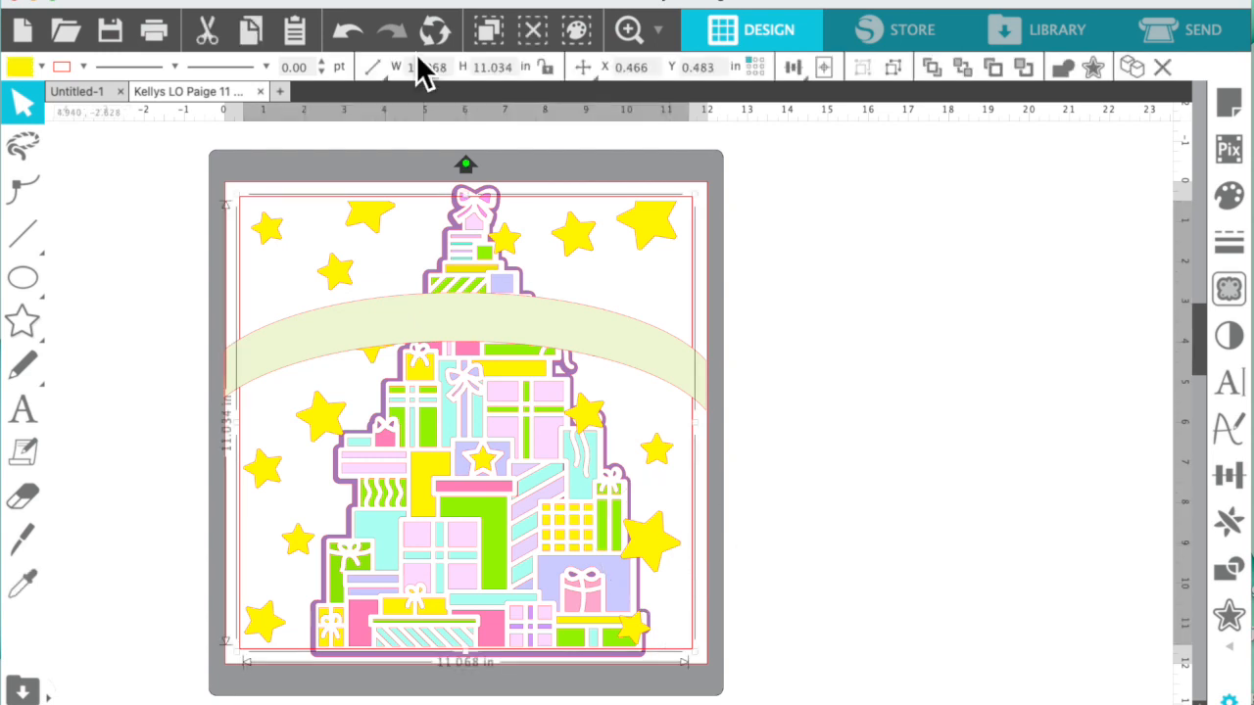
pyautogui.click(382, 1)
pyautogui.moveTo(439, 29)
pyautogui.click(673, 49)
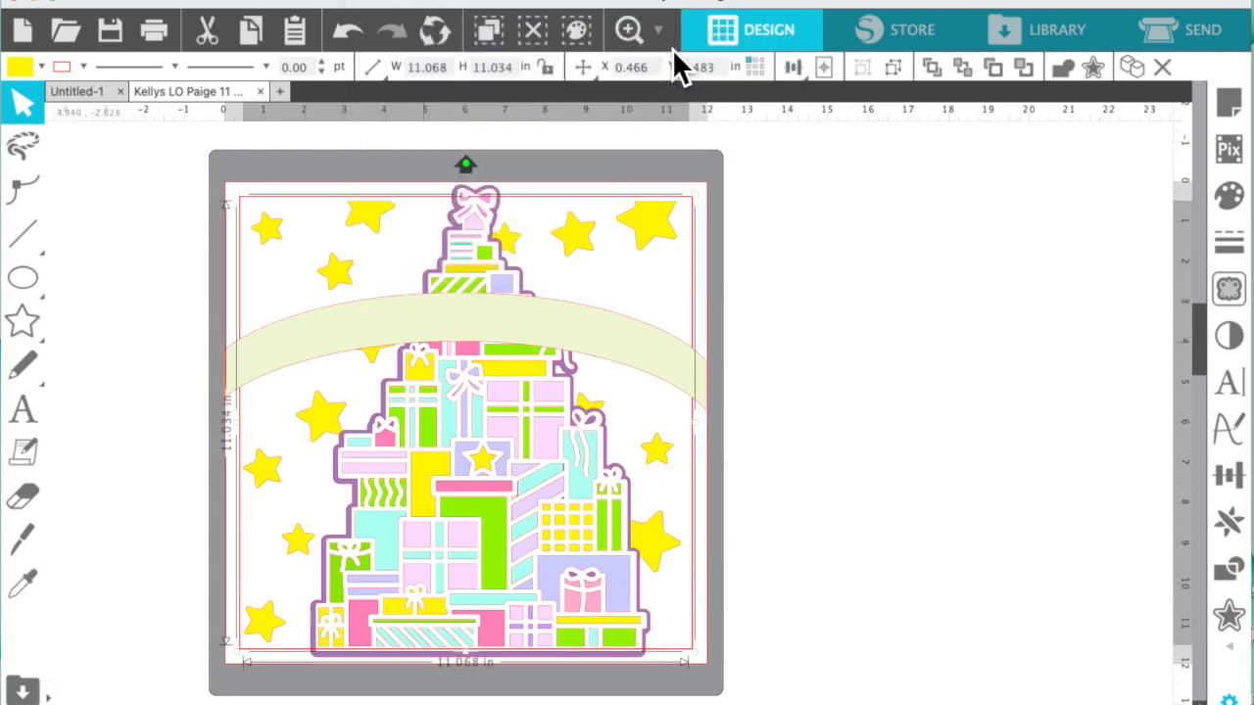
# Place the pale green arch behind the stars and tree, increase its fill transparency, and close the fill settings.
pyautogui.click(699, 373)
pyautogui.click(1232, 202)
pyautogui.moveTo(1005, 427); pyautogui.dragTo(1059, 421)
pyautogui.click(854, 341)
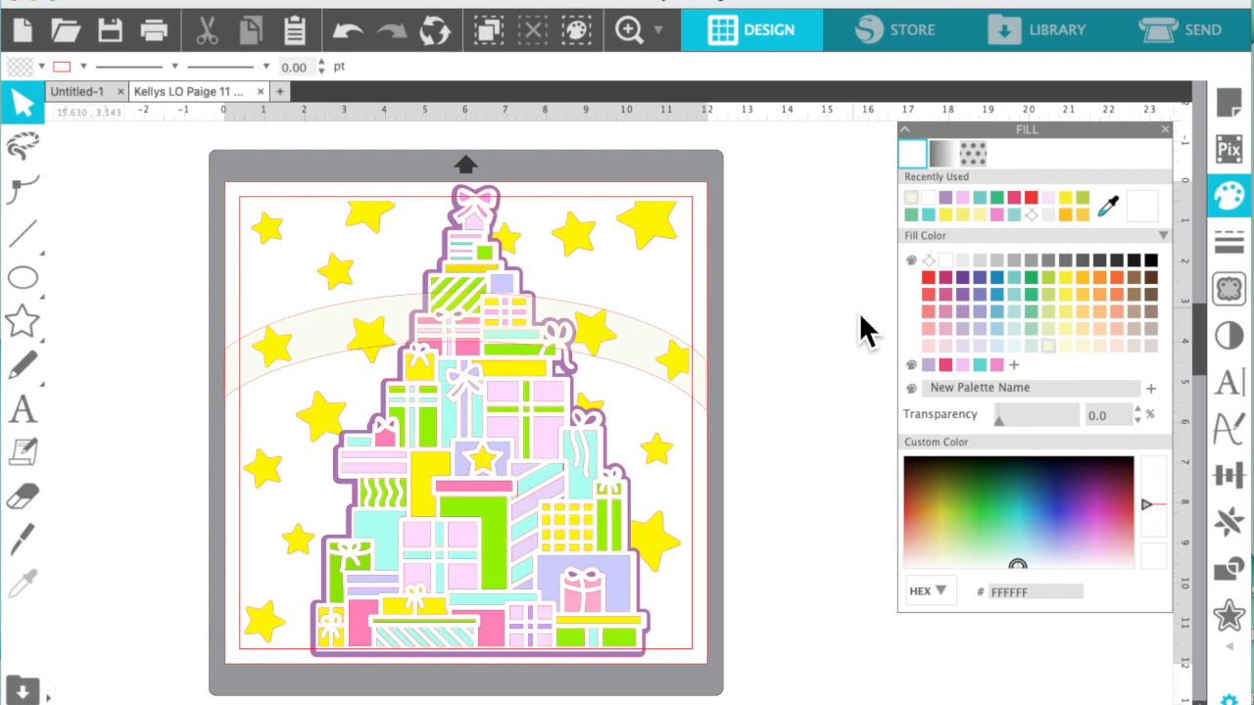
pyautogui.click(1166, 130)
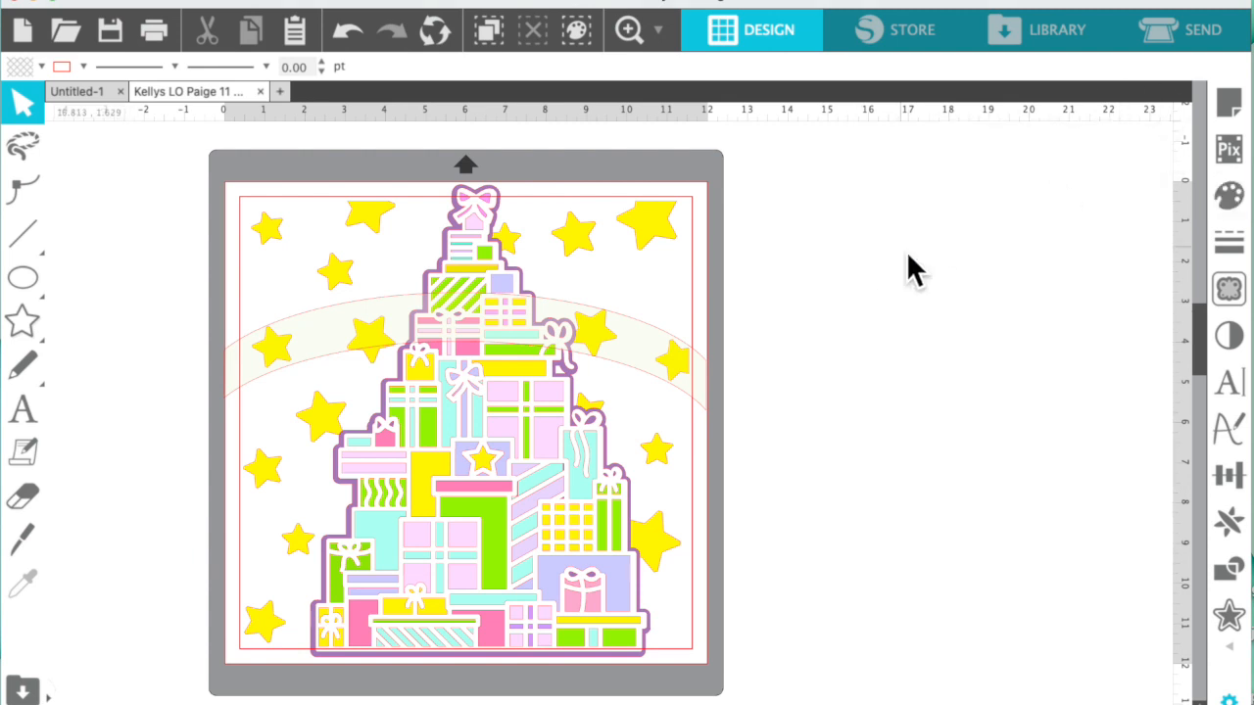
pyautogui.hscroll(-3, 906, 251)
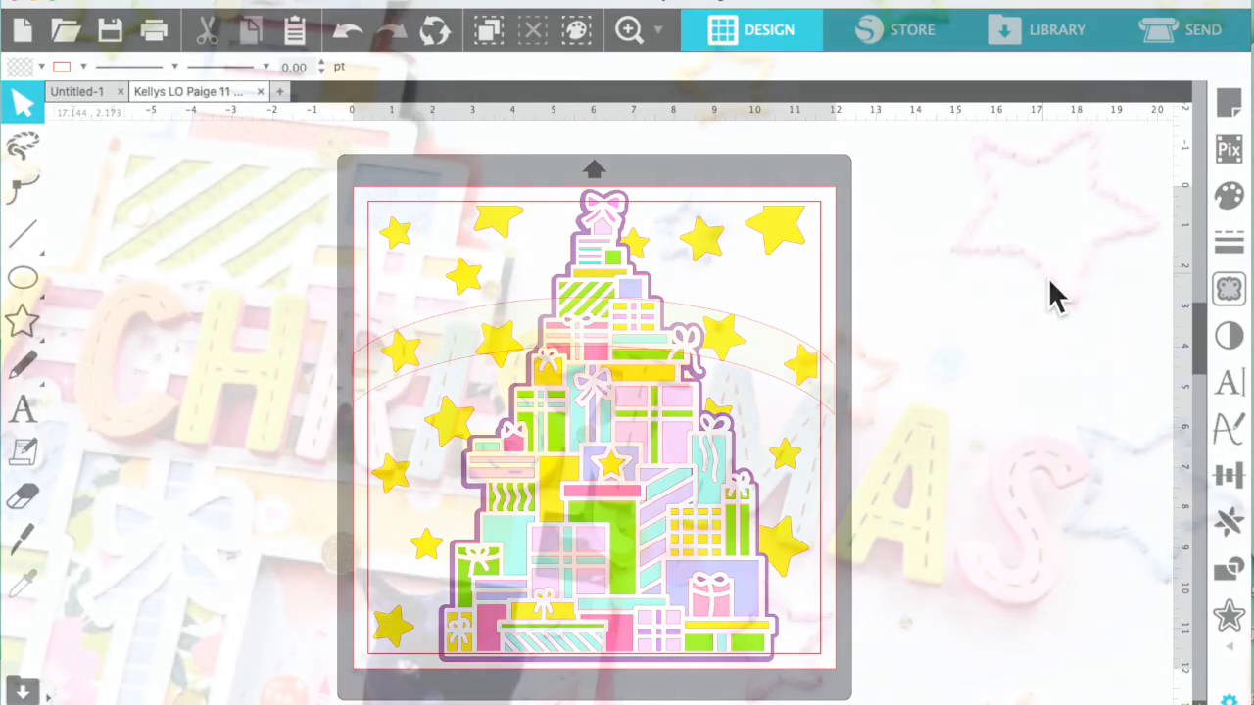